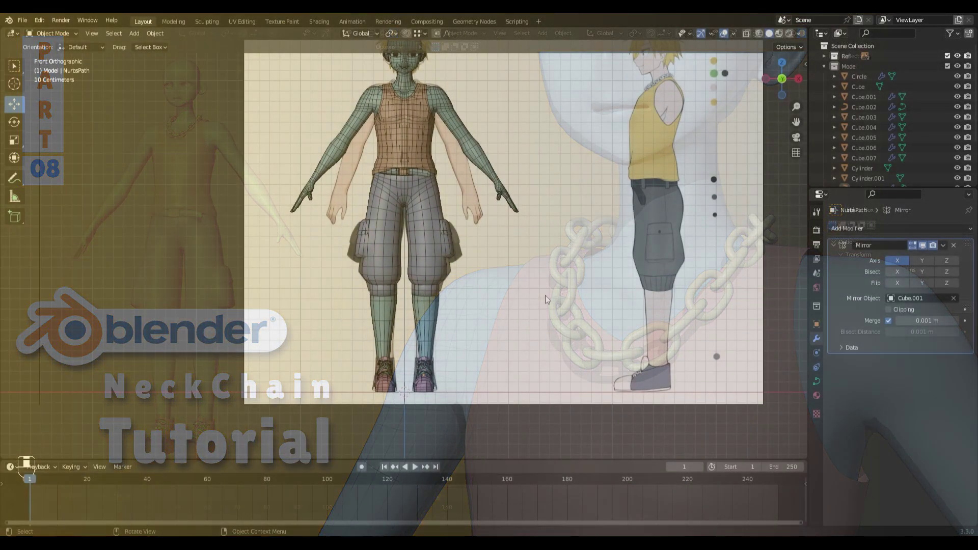
- Add a torus mesh and set its major segments to 30
key("shift+a")
mouse_move(546, 294)
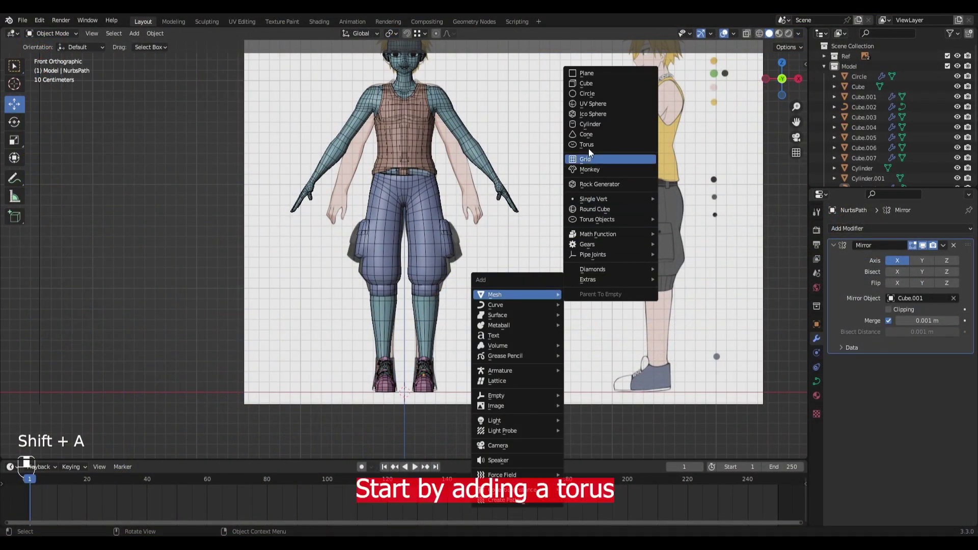
left_click(587, 145)
middle_click_drag(518, 214, 487, 356)
left_click(135, 310)
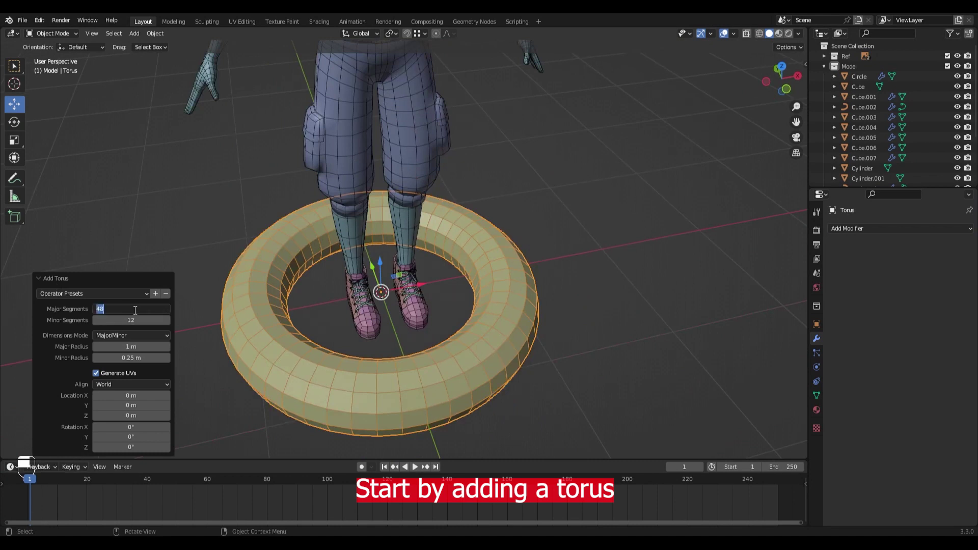
type("32")
key("Return")
- Reduce the torus to 20 major segments and 6 minor segments
key("KP_7")
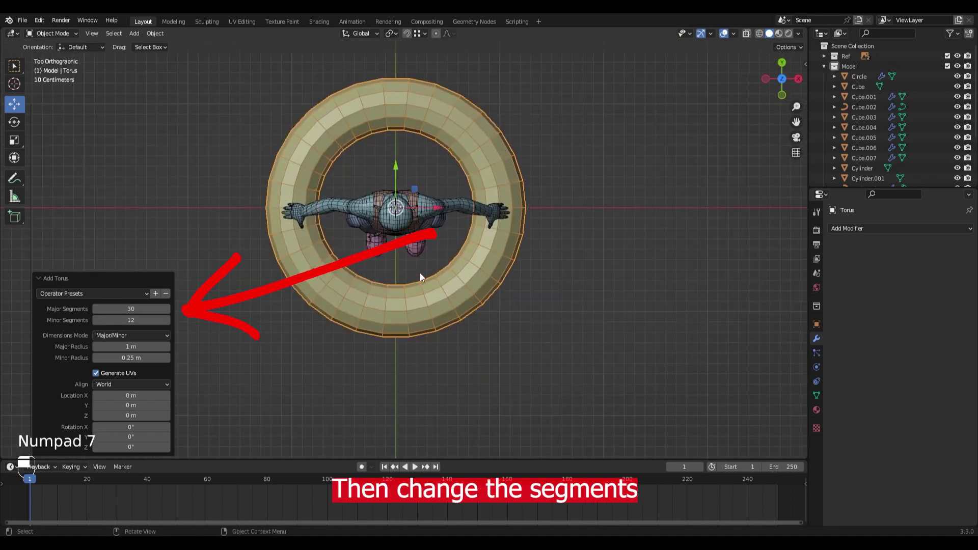
left_click(138, 309)
type("24")
key("Return")
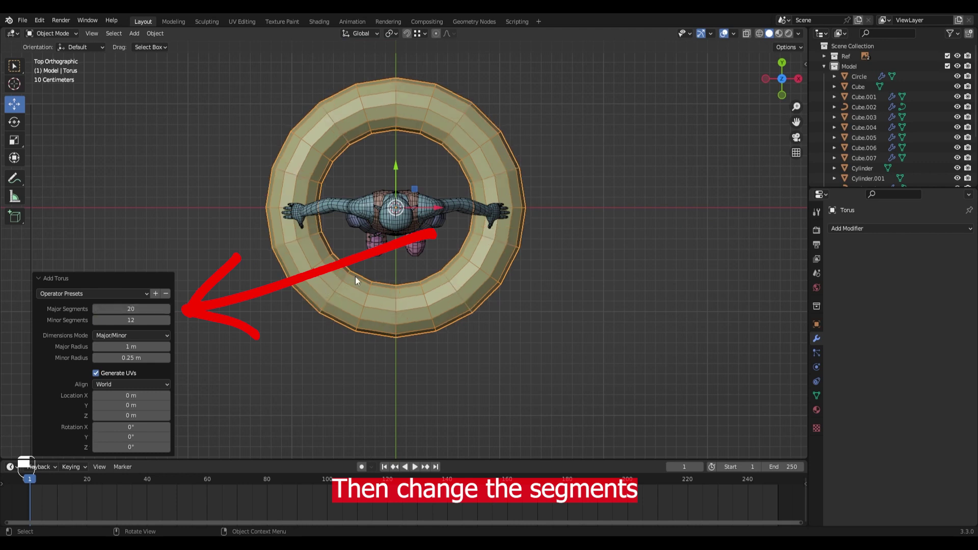
scroll(505, 243, "up", 1)
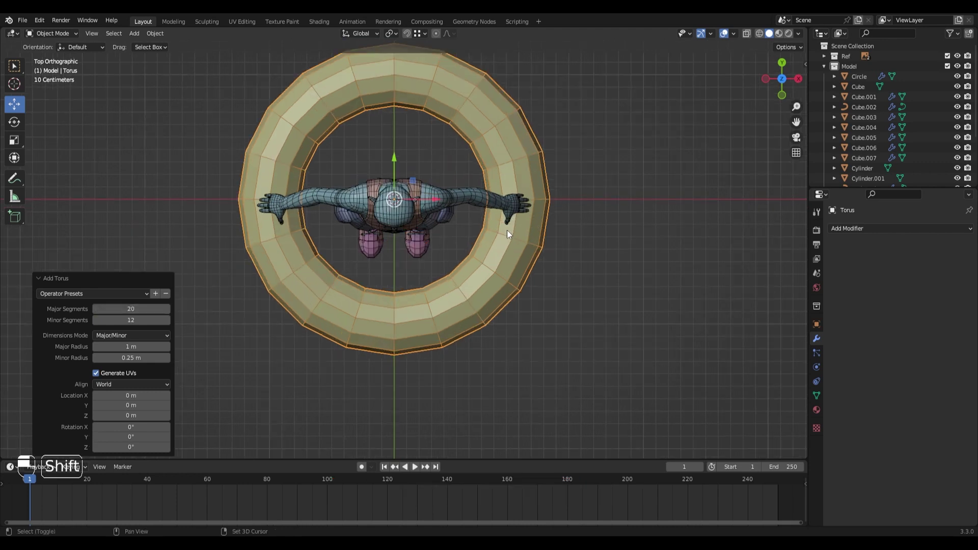
middle_click_drag(507, 230, 505, 295, "shift")
scroll(506, 294, "up", 1)
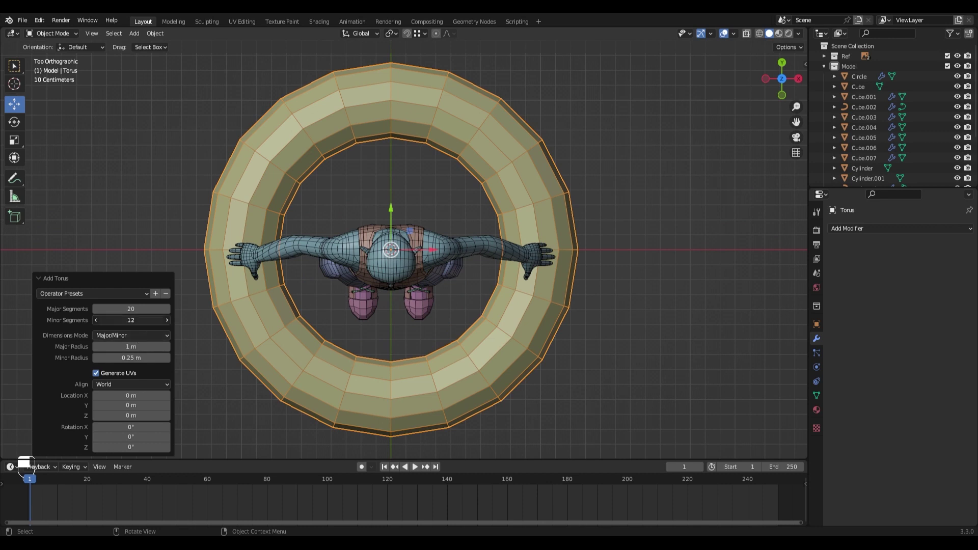
key("Return")
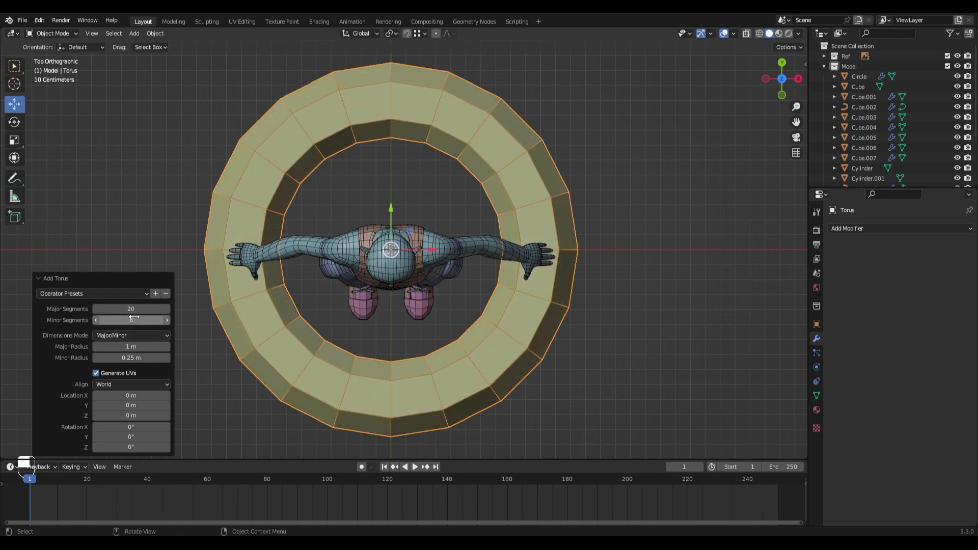
- Isolate the torus by hiding all other objects, and open its mesh for editing in wireframe display with nothing selected
scroll(451, 264, "down", 2)
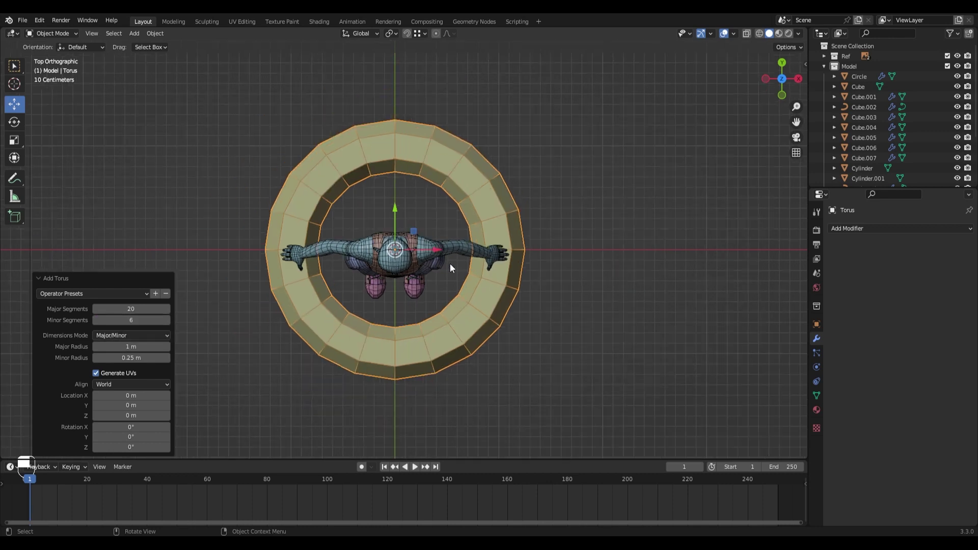
scroll(450, 273, "up", 1)
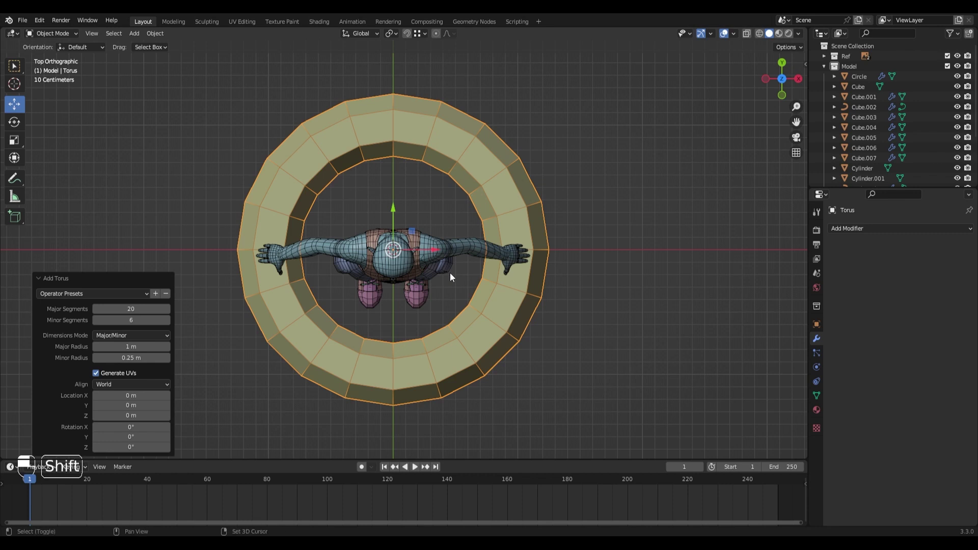
key("shift+h")
scroll(451, 273, "down", 1)
key("Tab")
key("shift+z")
key("alt+a")
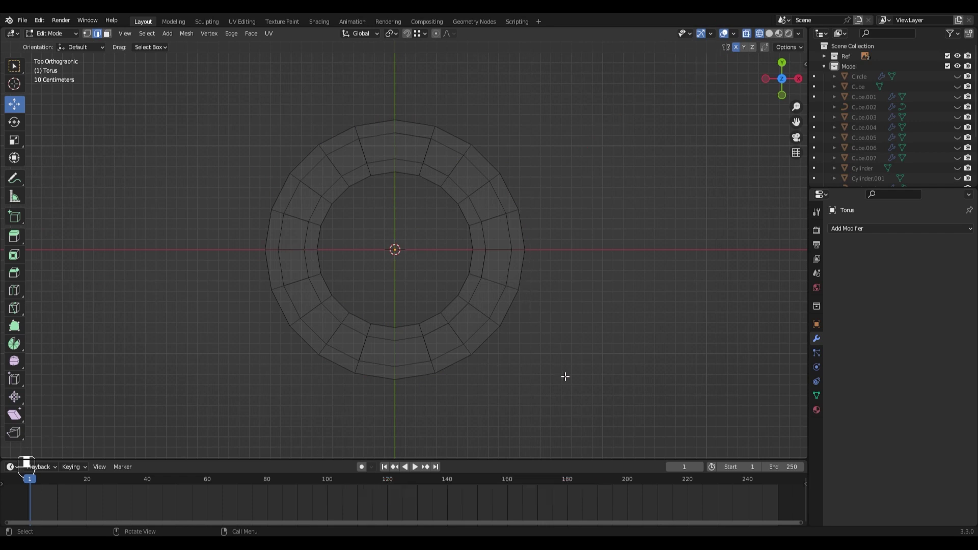
- Select all vertices on the torus's +X half except the middle ring and move them outward along X to form an oval
key("1")
left_click_drag(582, 405, 420, 100)
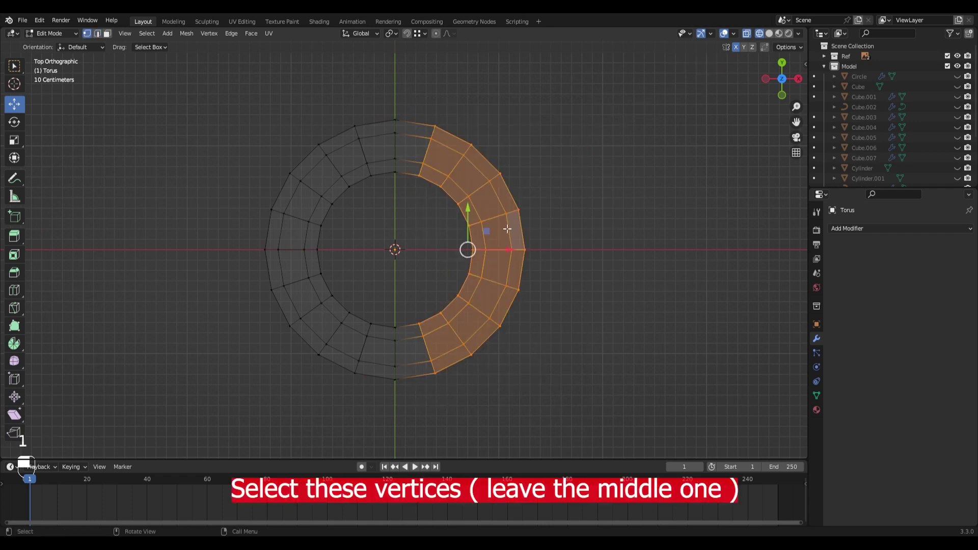
left_click_drag(504, 254, 560, 257)
- Dissolve the middle edge loops on both long sides of the oval to make the sides straight
key("2")
key("alt+a")
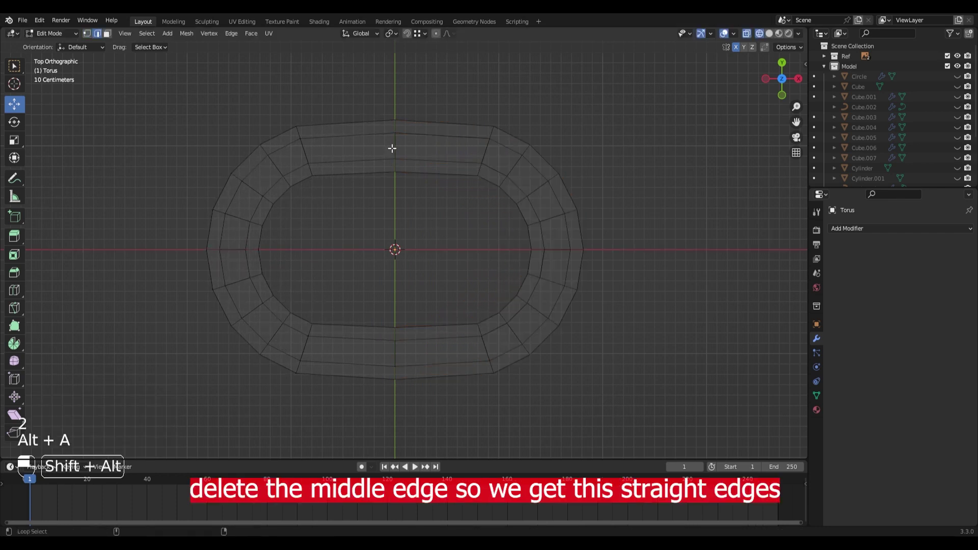
left_click(397, 350, "alt+shift")
key("ctrl+x")
key("alt+a")
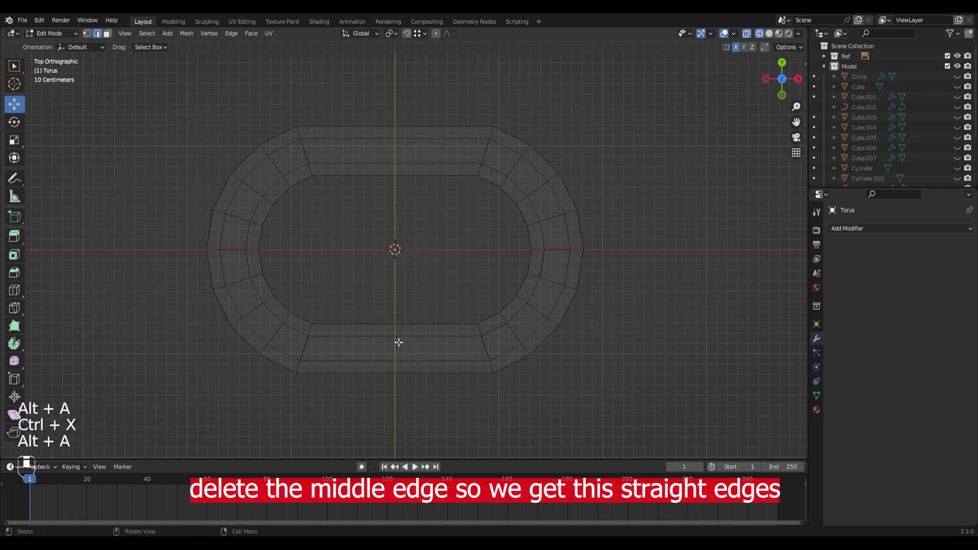
- Add one centered edge loop across each of the two straight sides of the link
key("ctrl+r")
left_click(399, 336)
right_click(400, 336)
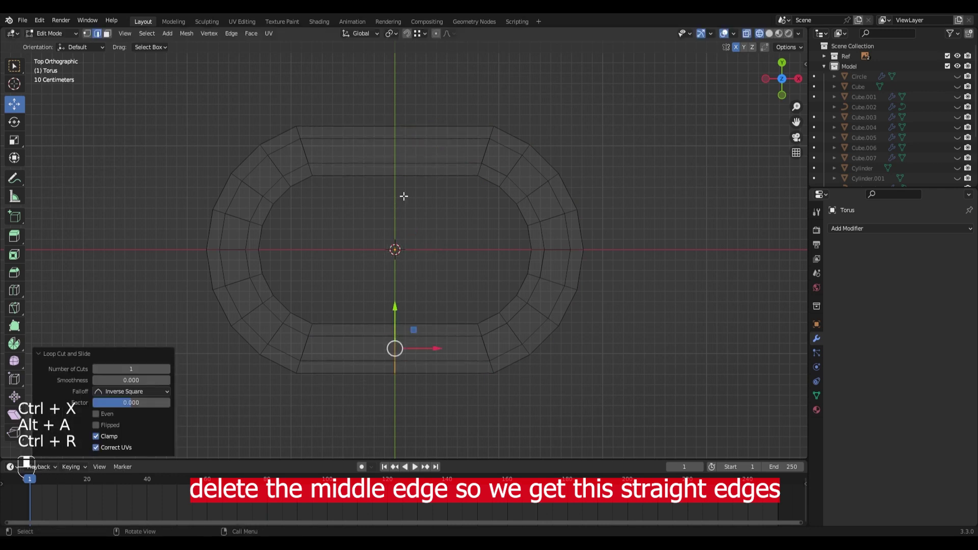
key("ctrl+r")
left_click(398, 159)
right_click(399, 159)
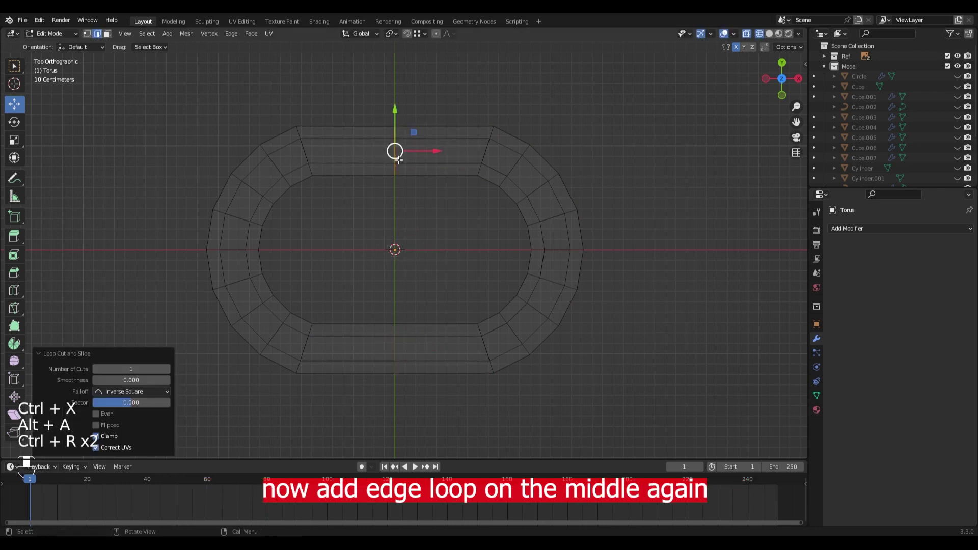
key("alt+a")
- Edge-slide the loops at the ends of both straight sides toward the link's center
left_click(482, 164, "alt+shift")
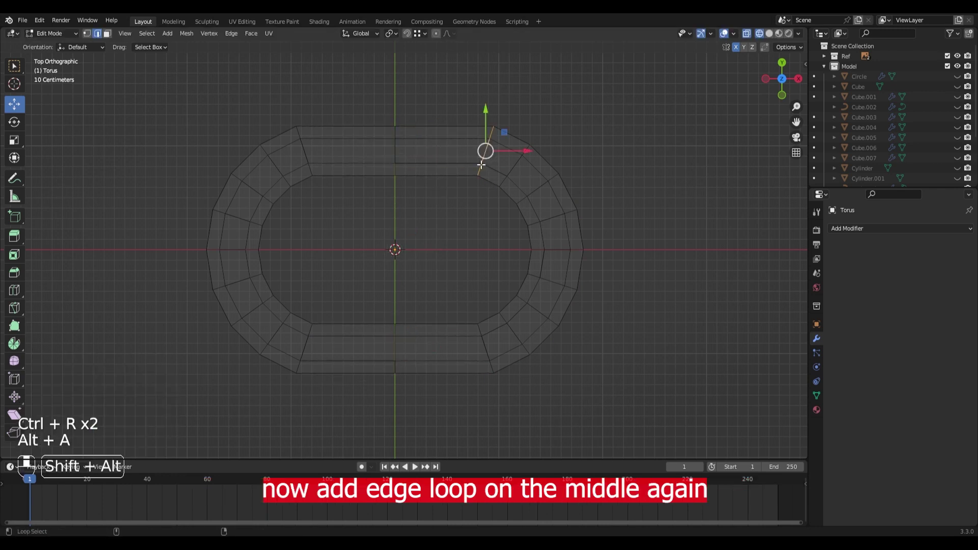
left_click(486, 349, "alt+shift")
key("g")
key("g")
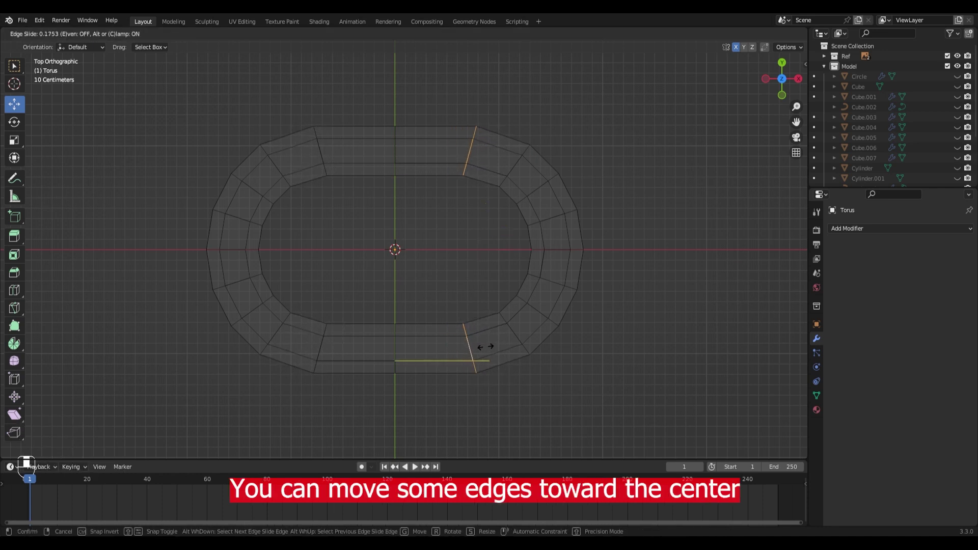
left_click(484, 347)
key("alt+a")
- Edge-slide the first curve loops next to both straight sides toward the link's center
left_click(513, 331, "alt+shift")
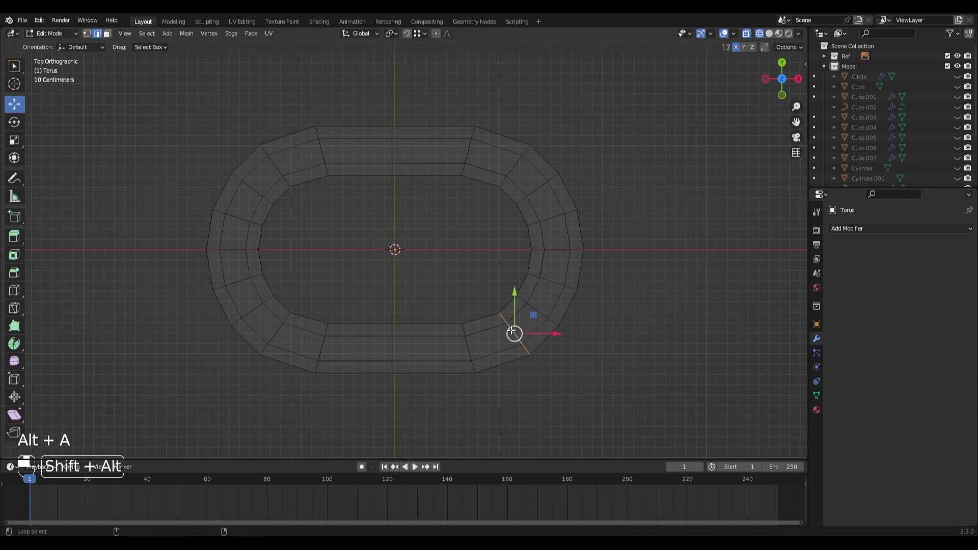
left_click(506, 171, "alt+shift")
key("g")
key("g")
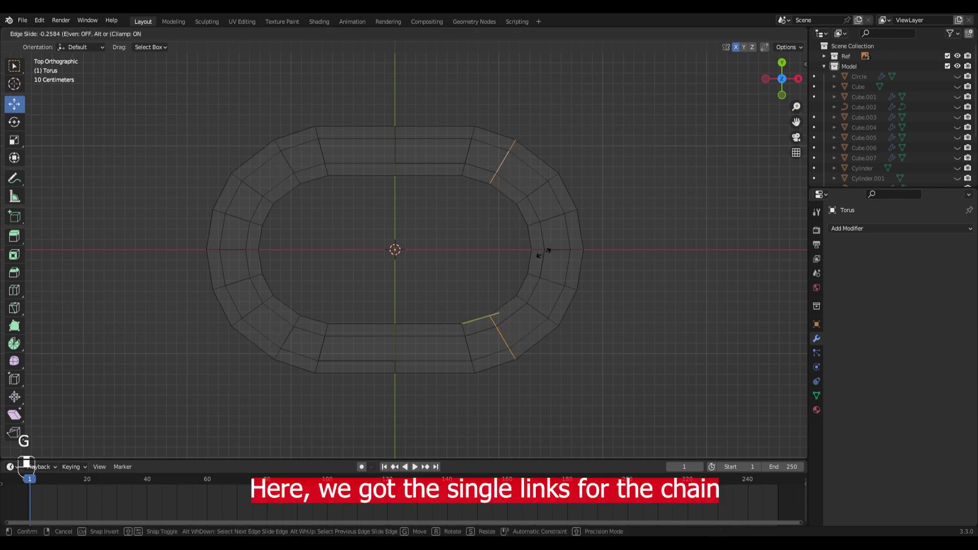
left_click(514, 225)
key("alt+a")
- Edge-slide the loops bounding the straight sides further inward to even out the spacing
left_click(482, 350, "alt+shift")
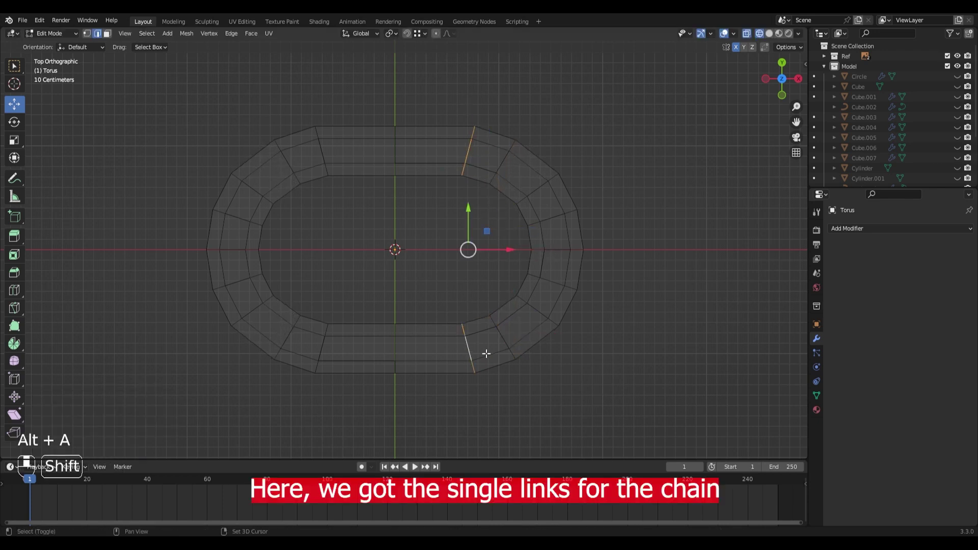
key("g")
key("g")
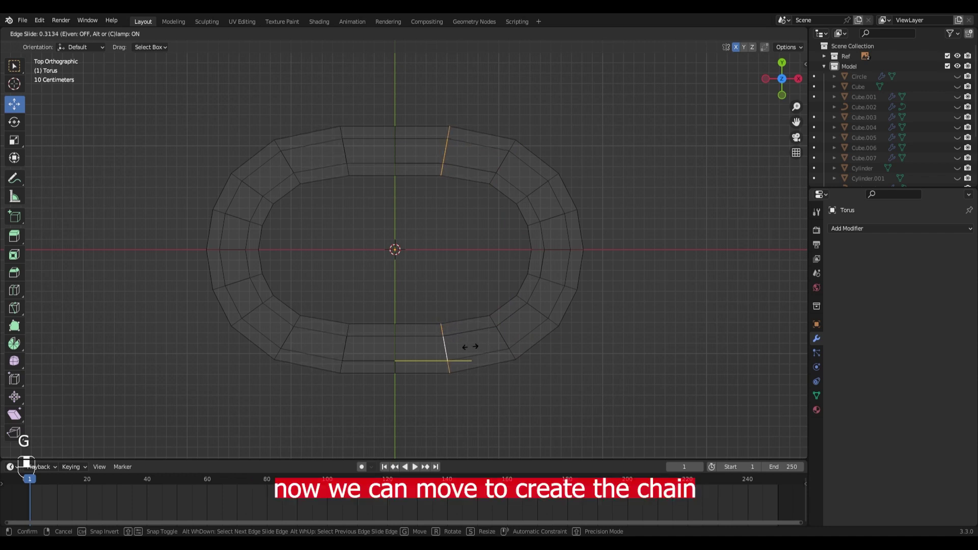
left_click(500, 356)
key("alt+a")
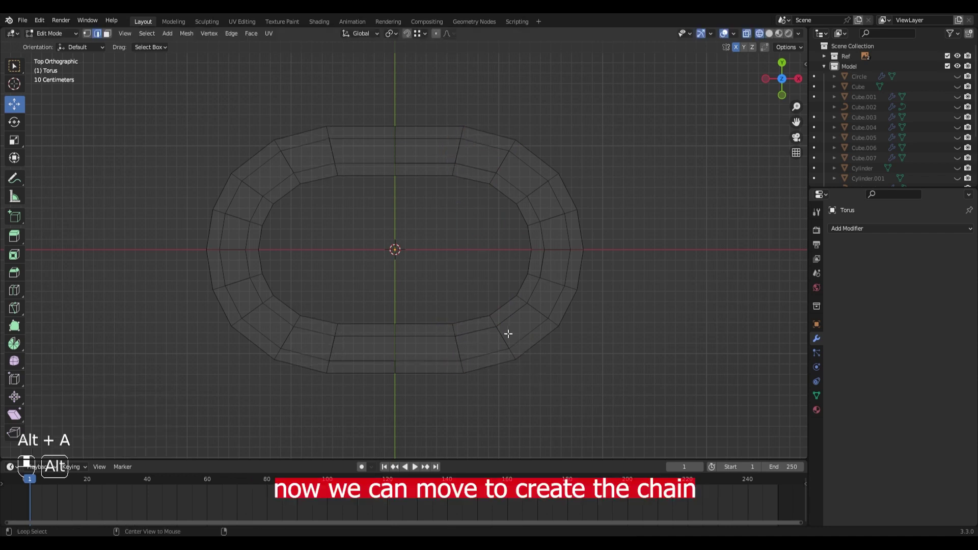
- Edge-slide the neighbouring curve loops slightly outward and return to solid display in Object Mode
left_click(504, 337, "alt+shift")
left_click(502, 165, "alt+shift")
left_click_drag(539, 248, 543, 248)
key("alt+a")
key("shift+z")
key("Tab")
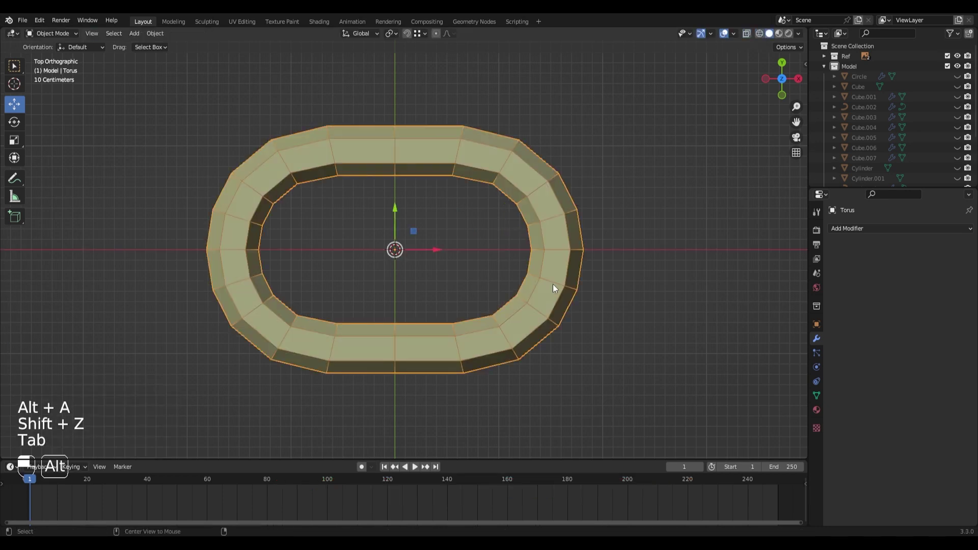
key("alt+a")
- Scale the link's entire mesh down to 0.184 in Edit Mode
mouse_move(552, 283)
middle_mouse_down()
mouse_move(499, 240)
mouse_move(415, 285)
mouse_move(412, 310)
mouse_move(464, 292)
mouse_move(534, 311)
middle_mouse_up()
left_click(468, 292)
scroll(473, 292, "down", 2)
key("Tab")
key("a")
key("s")
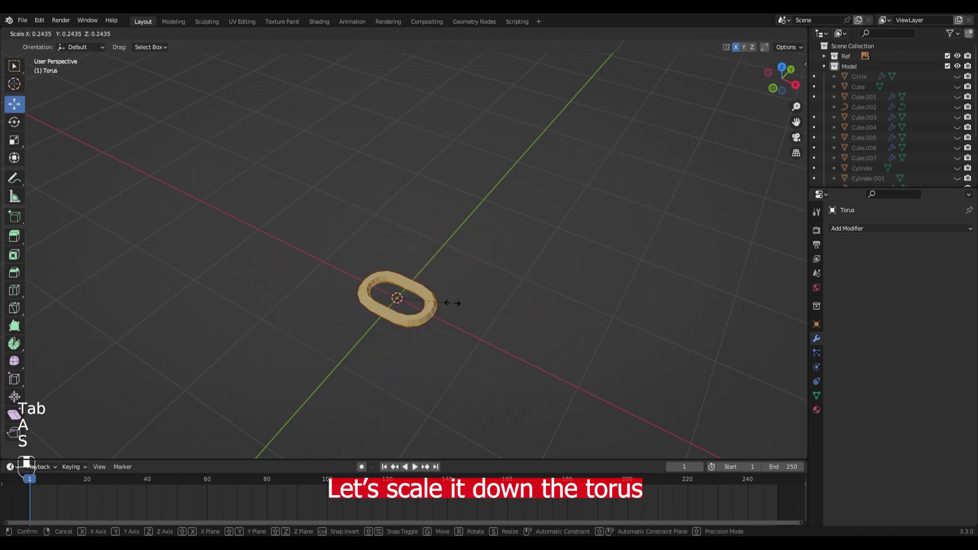
left_click(442, 299)
- Scale the link's mesh down once more and return to Object Mode with nothing selected
key("KP_Decimal")
key("s")
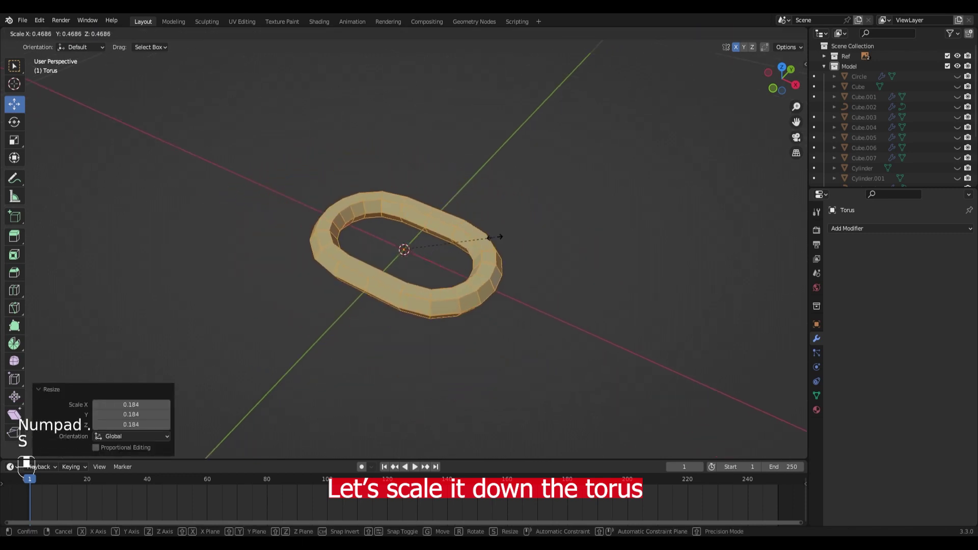
left_click(492, 238)
key("Tab")
key("alt+a")
middle_click_drag(492, 239, 516, 258)
key("shift+a")
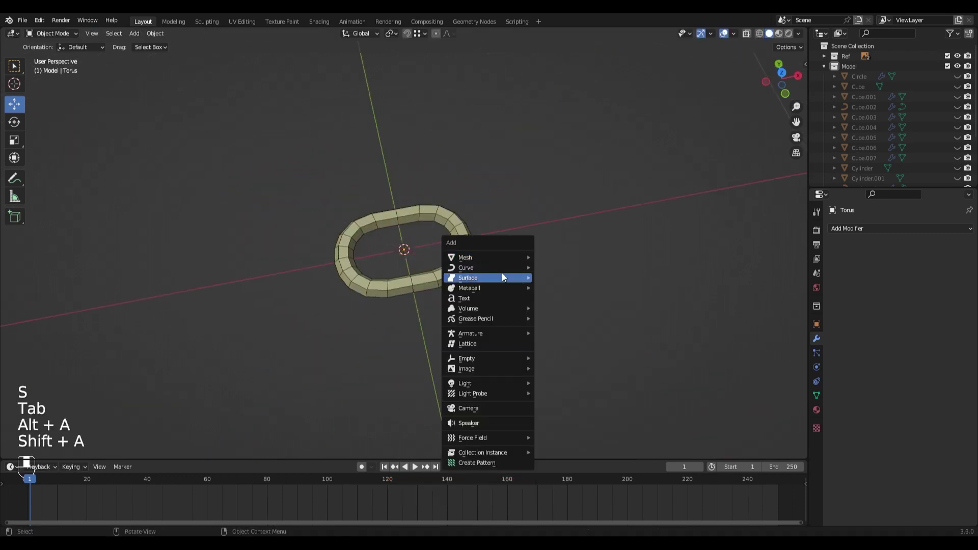
mouse_move(502, 268)
left_click(557, 312)
scroll(534, 267, "down", 3)
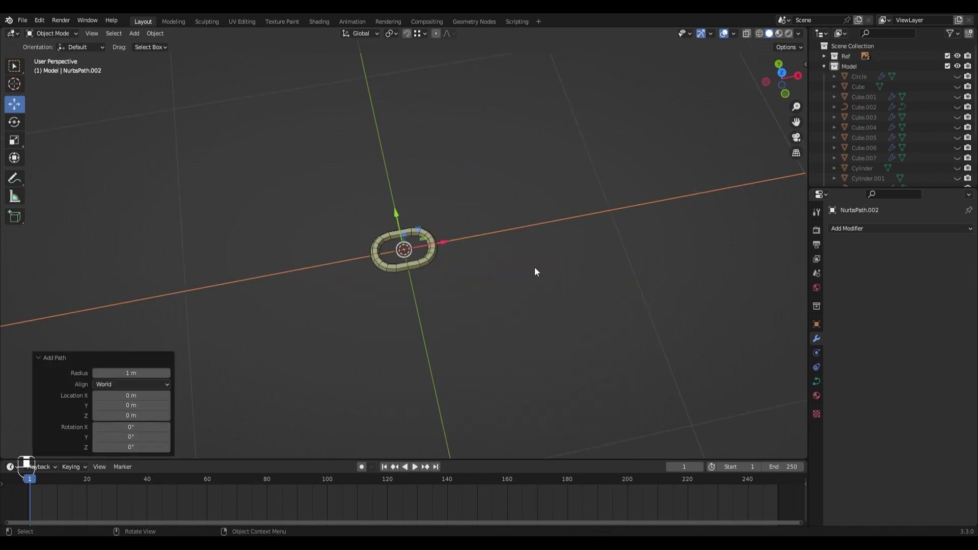
middle_click_drag(534, 267, 499, 244)
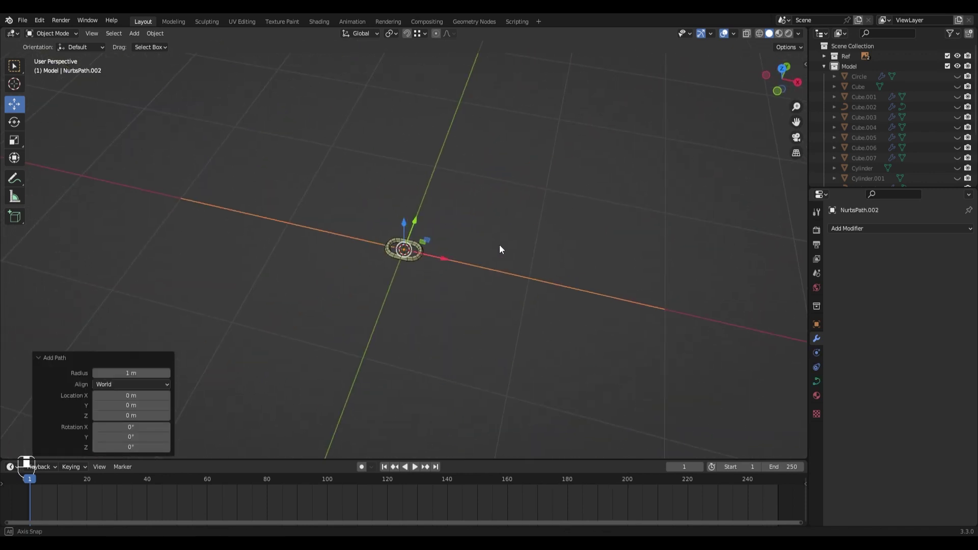
key("x")
- Add a Bezier circle curve with a 1 m radius around the link
key("shift+a")
mouse_move(503, 251)
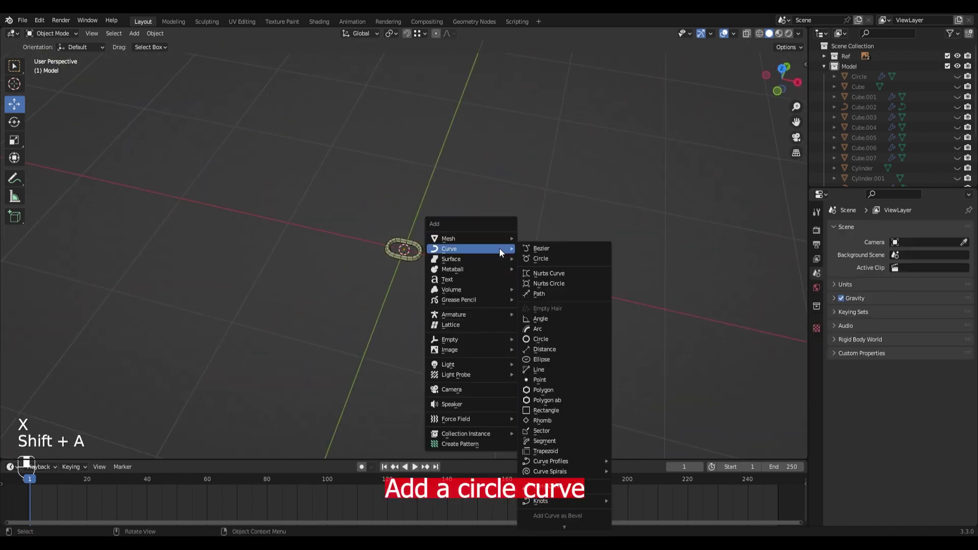
left_click(539, 259)
middle_click_drag(523, 257, 551, 266)
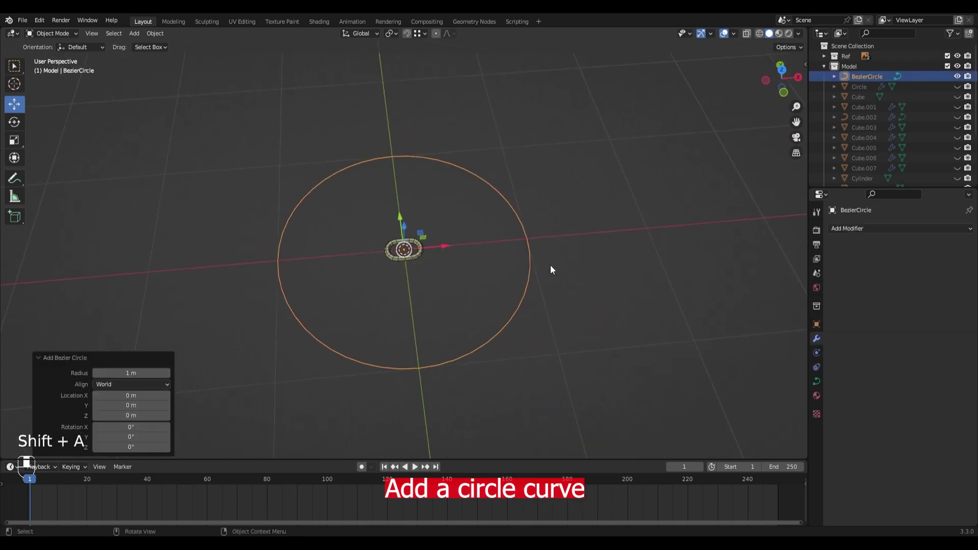
- Scale the link's mesh down further relative to the circle in Edit Mode, and return to Object Mode
scroll(550, 266, "up", 3)
left_click(434, 257)
key("Tab")
key("s")
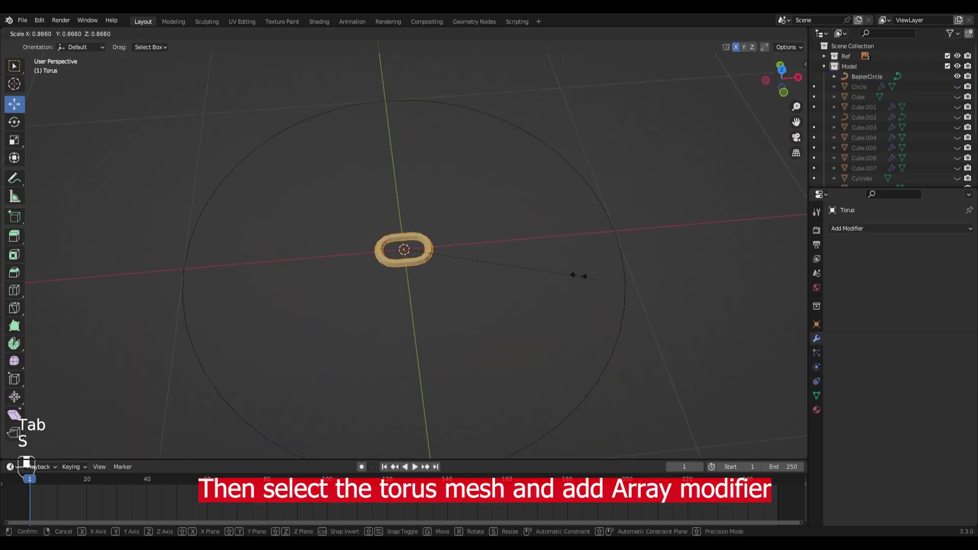
left_click(511, 261)
key("Tab")
middle_click_drag(510, 262, 551, 271)
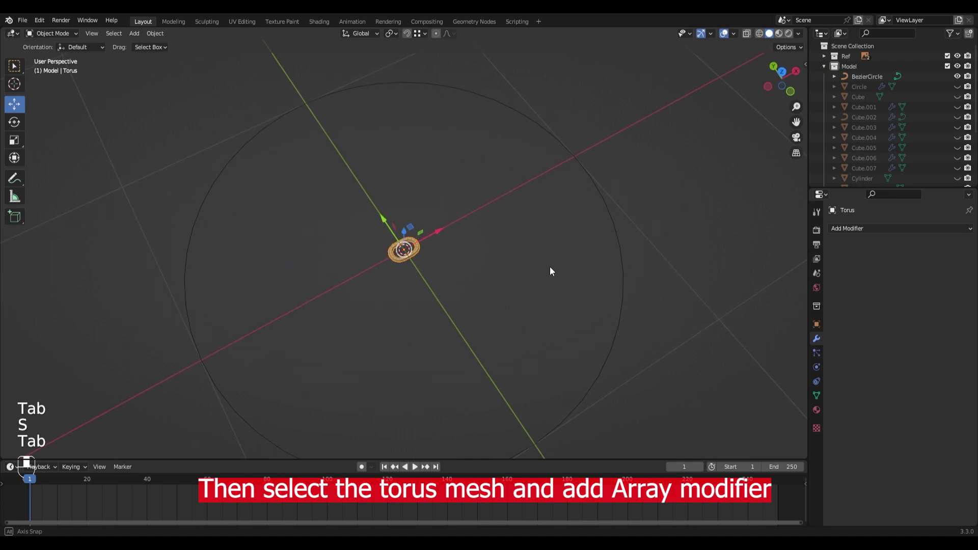
- Add an Array modifier to the link and raise its count to 8
left_click(856, 229)
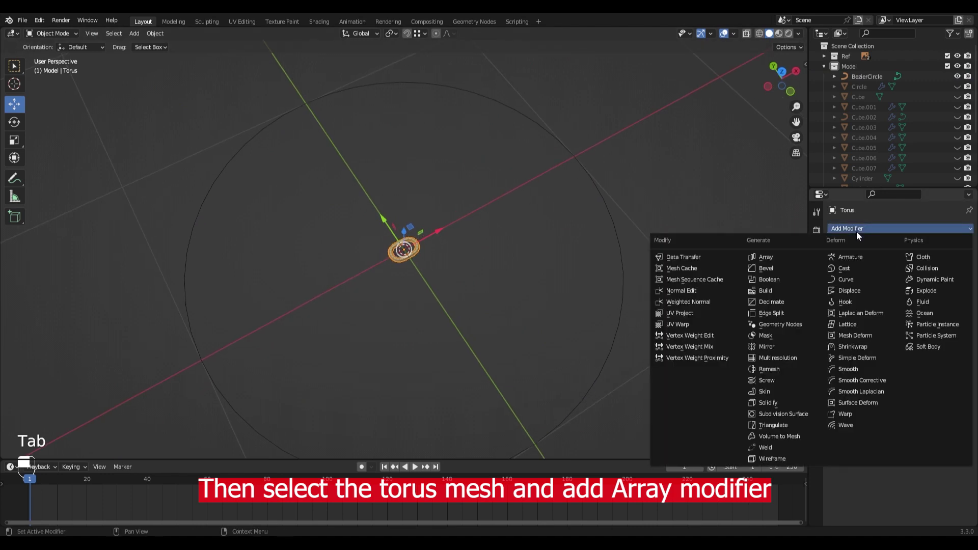
left_click(775, 258)
left_click(956, 273)
left_click(956, 273)
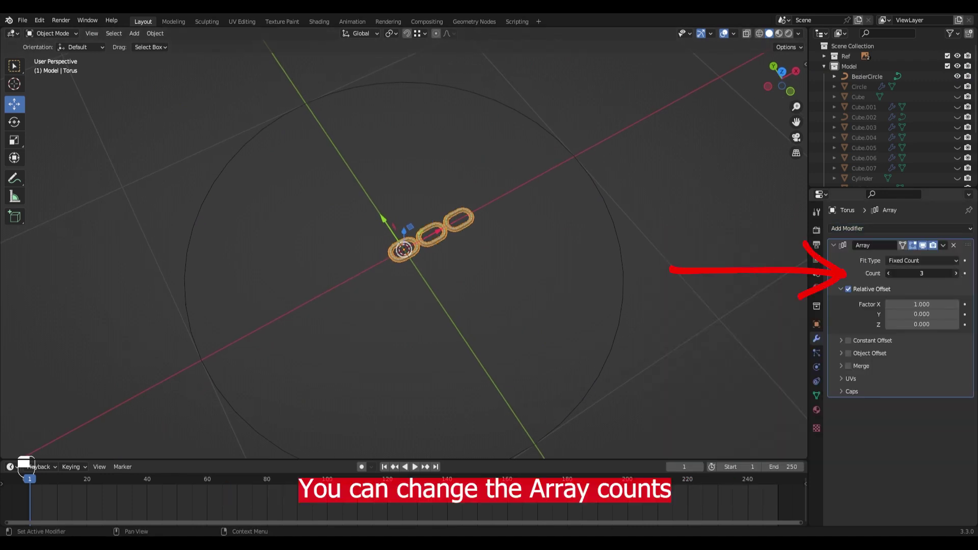
left_click(956, 273)
left_click(956, 274)
left_click(956, 273)
middle_click_drag(790, 250, 554, 232)
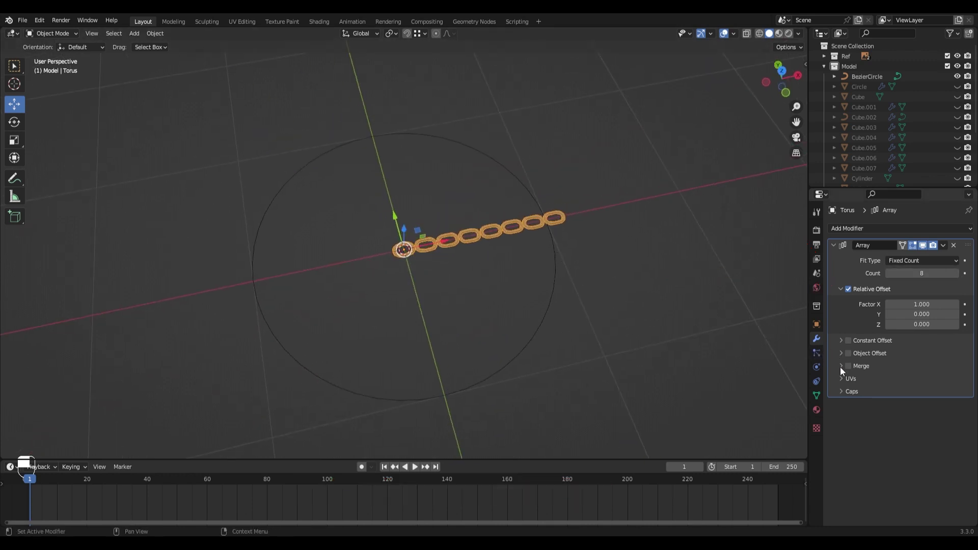
- Add a plain axes empty with a 1 m radius at the world origin
mouse_move(624, 306)
middle_mouse_down()
mouse_move(650, 305)
mouse_move(620, 298)
middle_mouse_up()
scroll(619, 299, "up", 2)
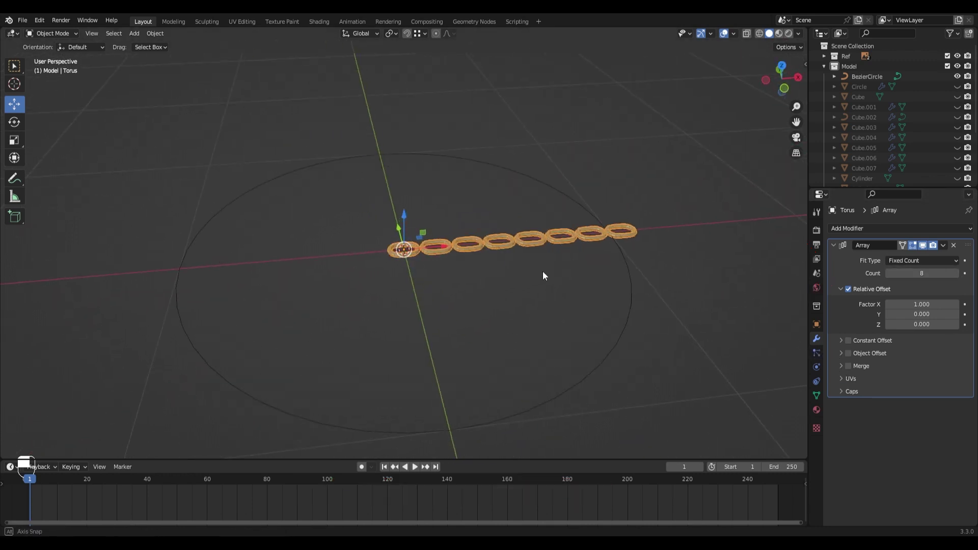
middle_click_drag(543, 272, 548, 270)
key("shift+a")
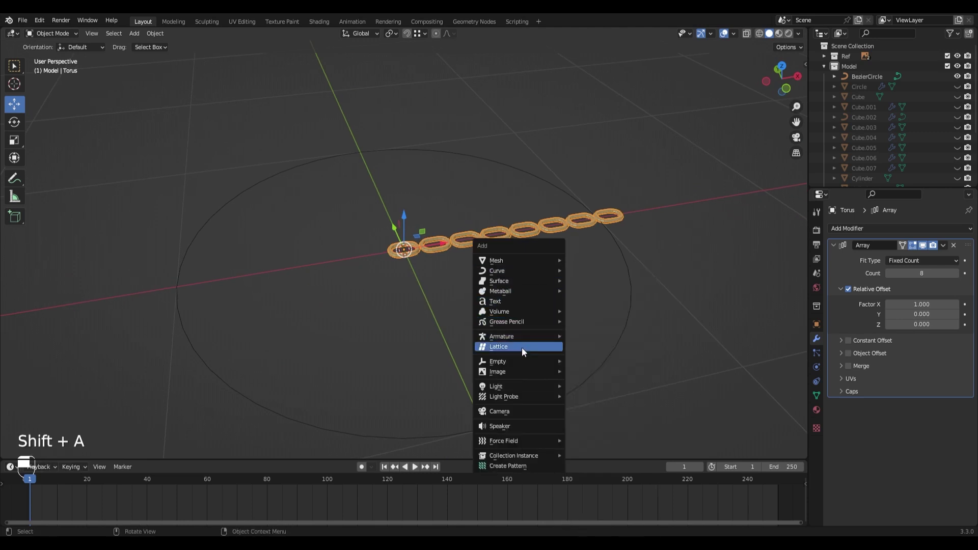
mouse_move(515, 360)
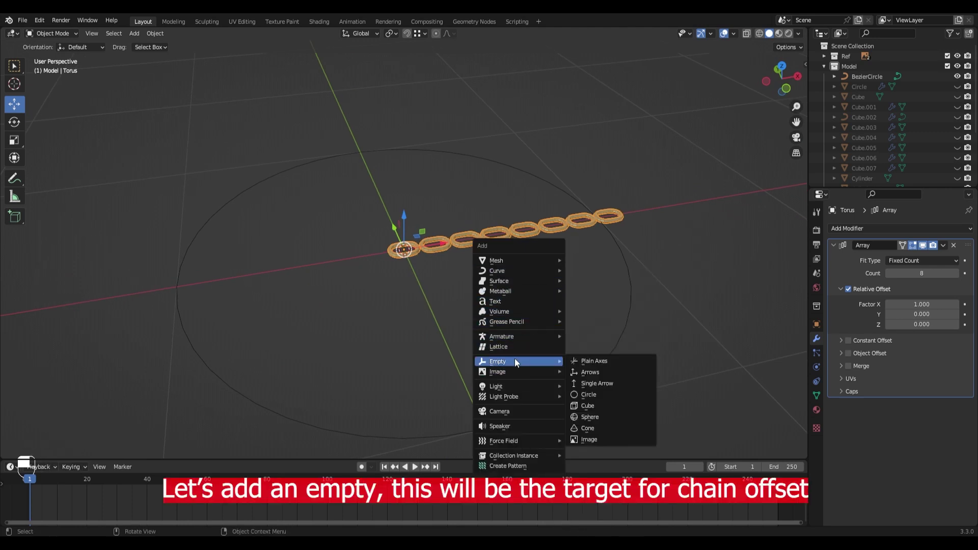
left_click(582, 365)
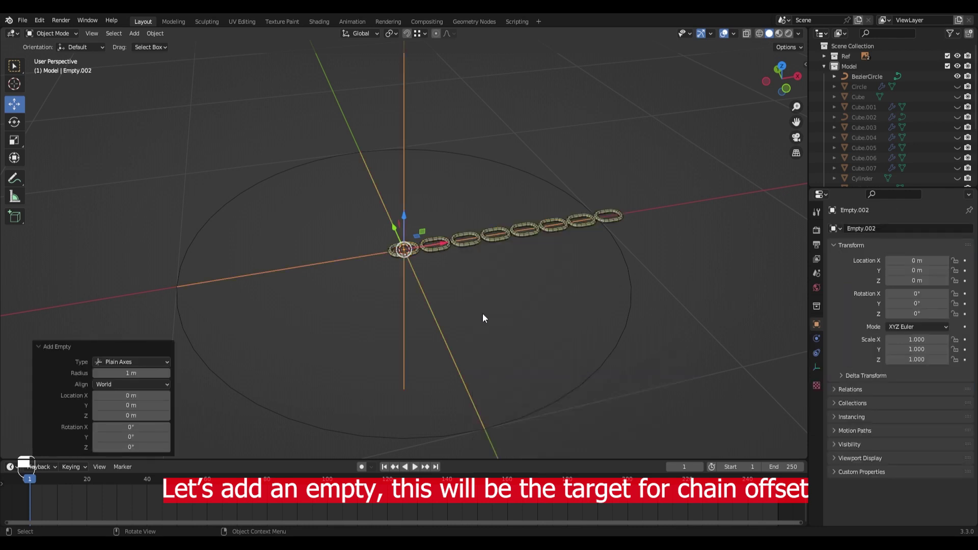
- Turn off Relative Offset in the link's Array modifier and enable Object Offset with Empty.002 as its object
middle_click_drag(482, 316, 466, 240)
scroll(467, 240, "up", 2)
left_click(450, 226)
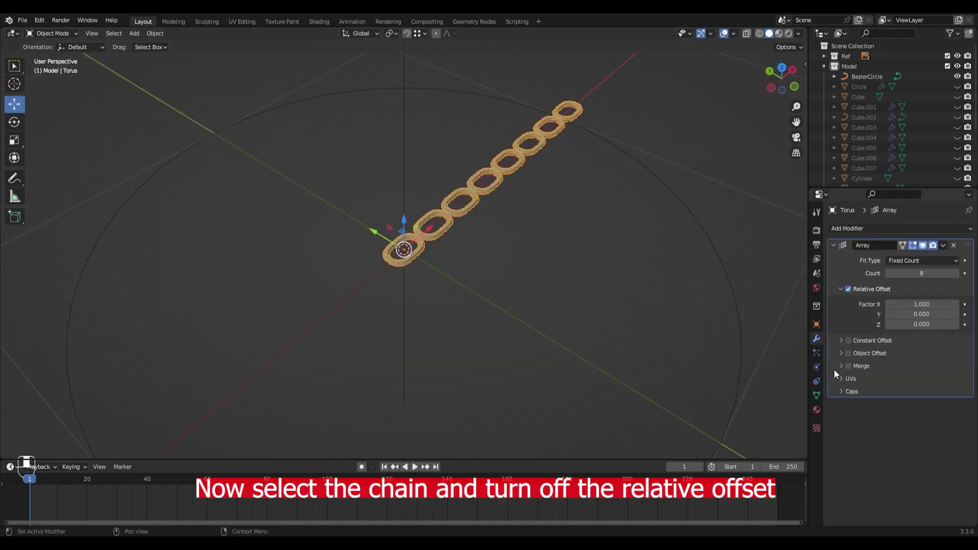
left_click(849, 290)
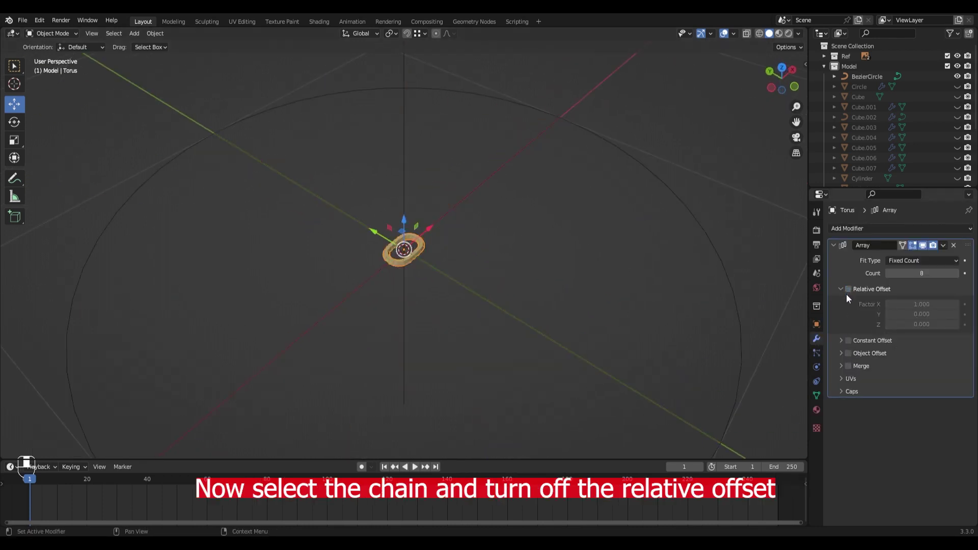
left_click(841, 353)
left_click(954, 368)
left_click(420, 183)
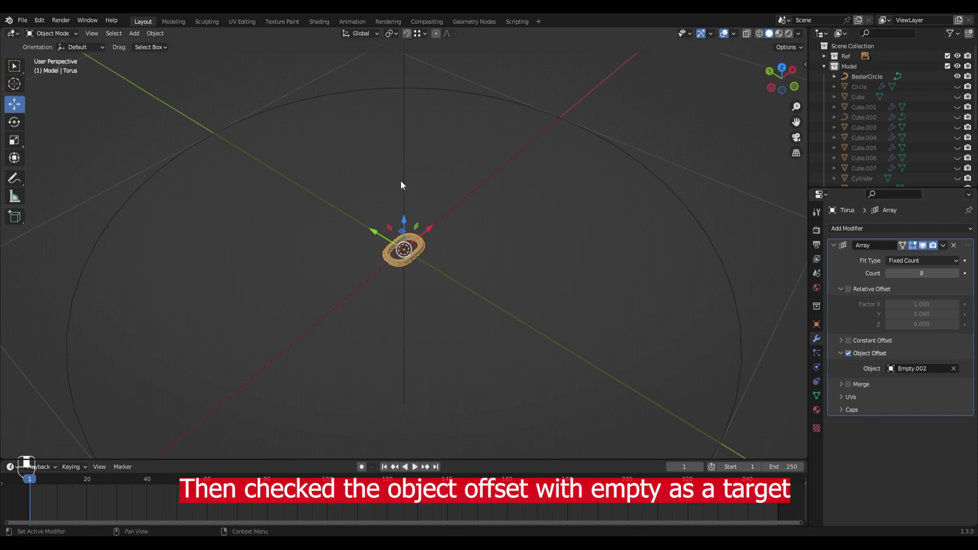
scroll(443, 234, "up", 4)
middle_click_drag(448, 269, 432, 271)
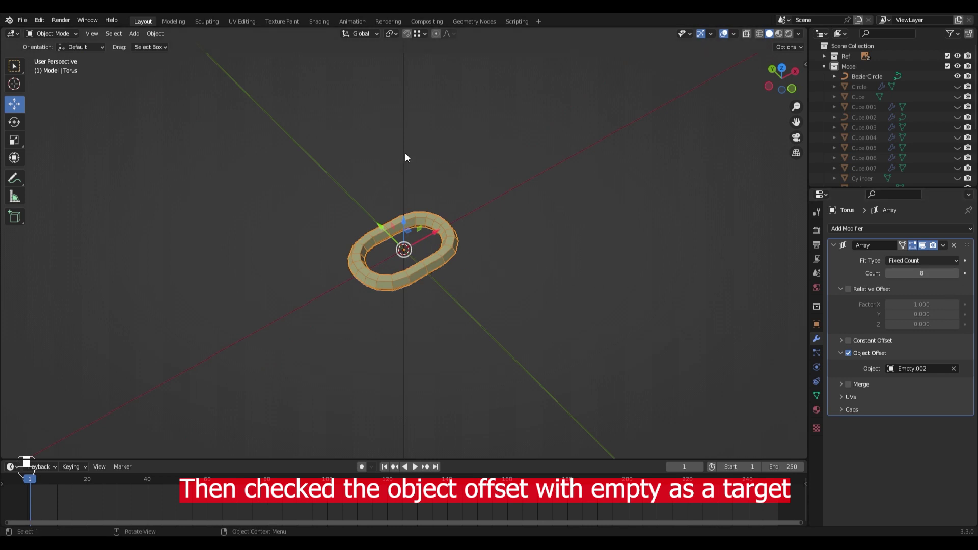
scroll(520, 390, "down", 8)
scroll(448, 270, "up", 7)
scroll(447, 266, "up", 5)
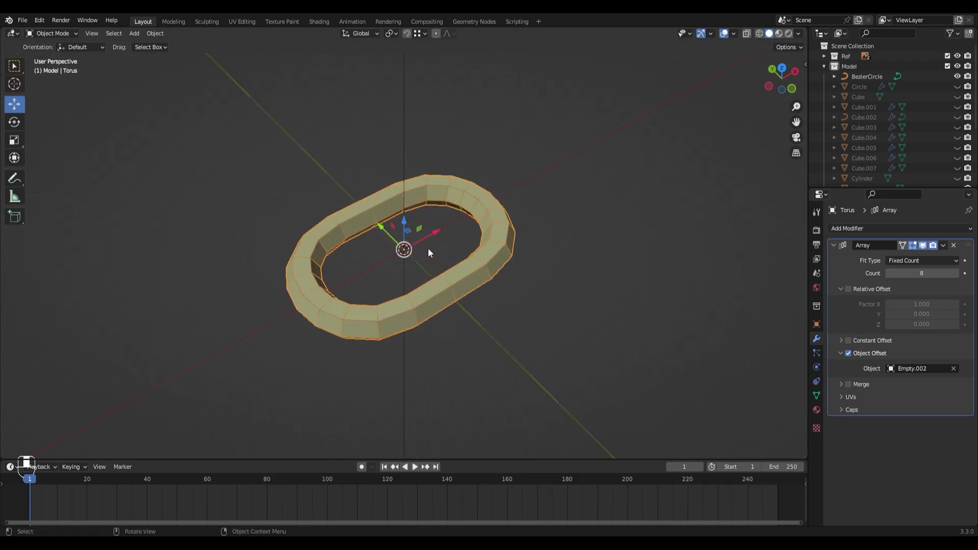
left_click(406, 151)
middle_click_drag(409, 173, 449, 167)
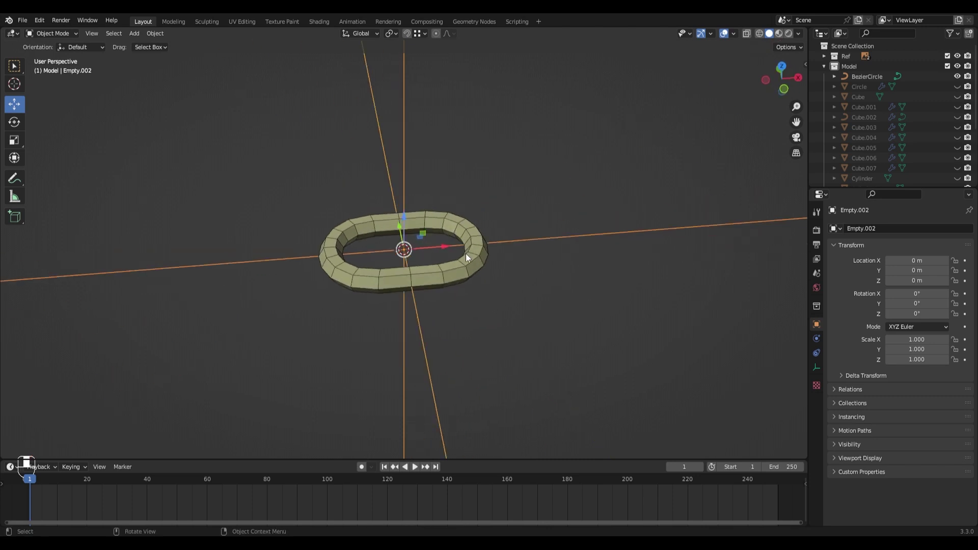
- Select the chain link and raise its Array count to 9
left_click(467, 256)
left_click_drag(925, 272, 932, 272)
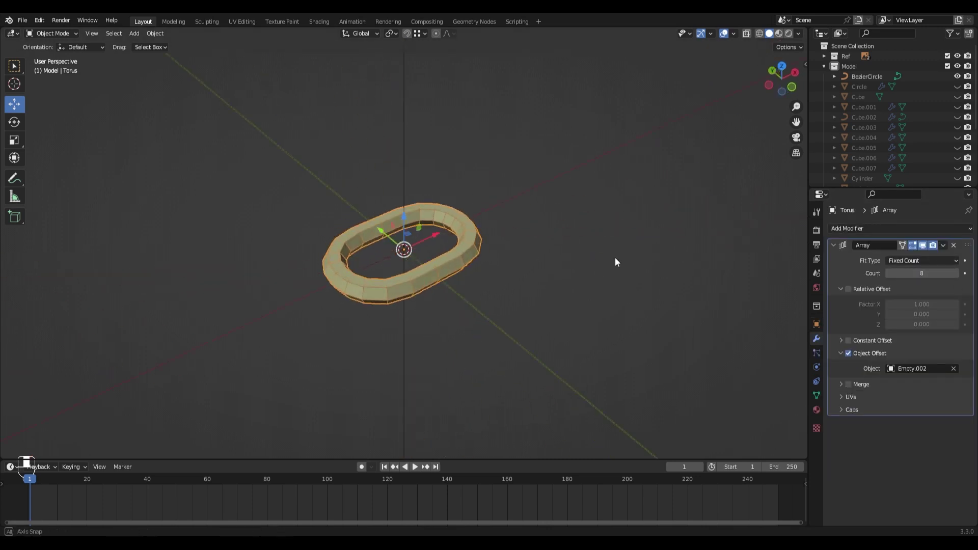
middle_click_drag(552, 249, 491, 286)
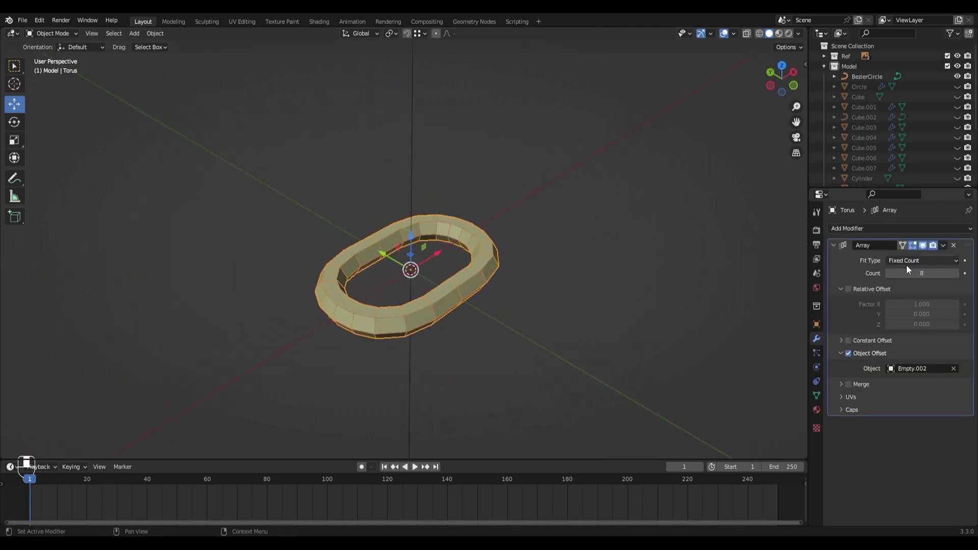
scroll(552, 263, "down", 6)
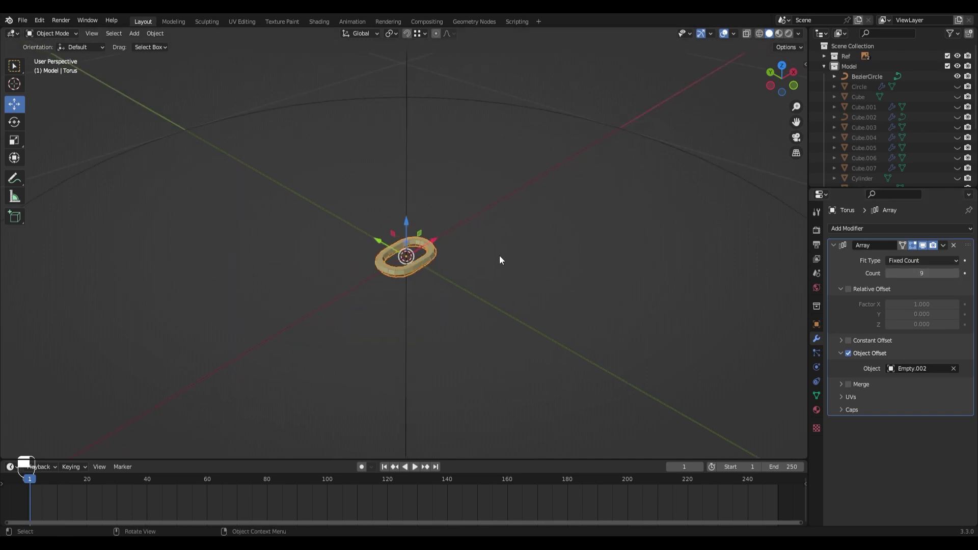
- Move the empty along the X axis to about 0.107 m so the arrayed links overlap at their ends
middle_click_drag(499, 255, 458, 255)
left_click(406, 194)
key("g")
right_click(448, 232)
scroll(458, 255, "up", 3)
key("g")
key("x")
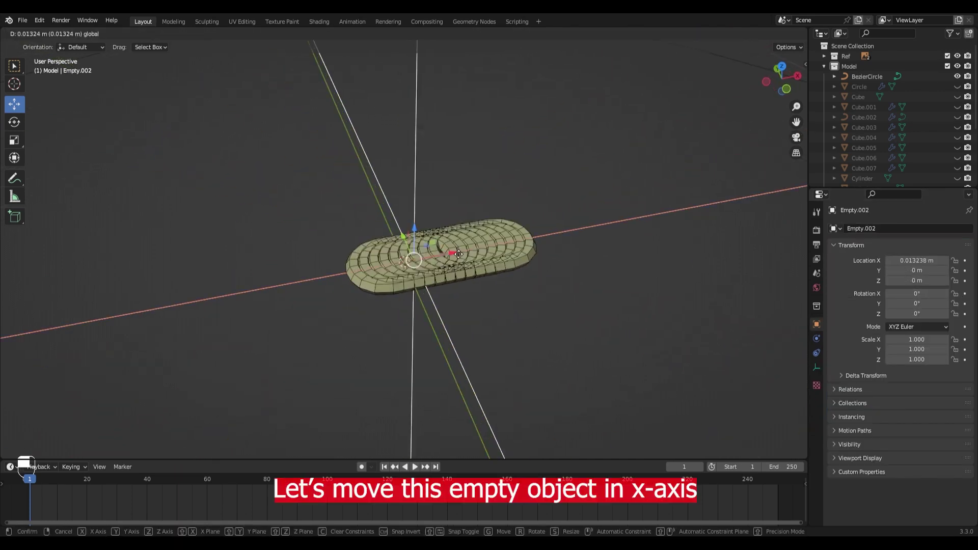
left_click(530, 268)
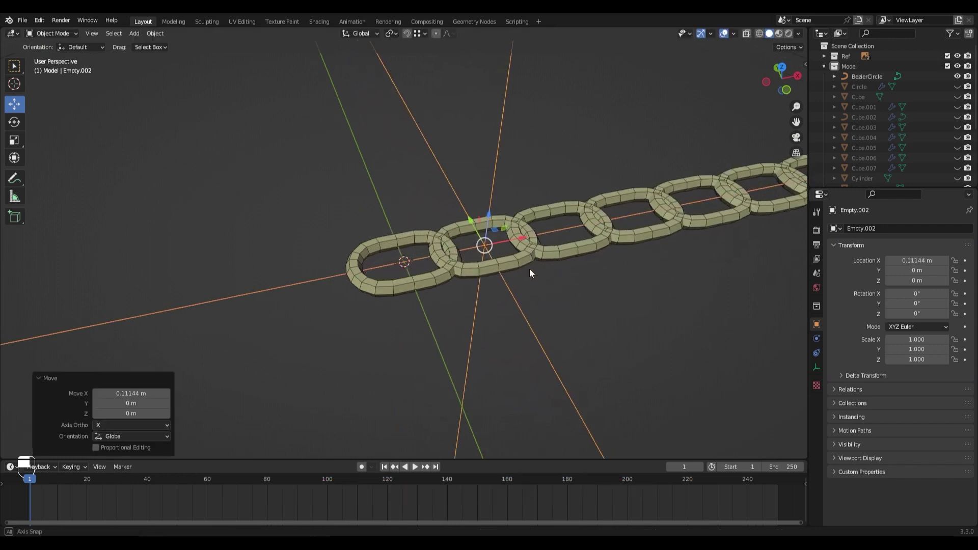
scroll(534, 231, "up", 2)
left_click_drag(553, 228, 548, 234)
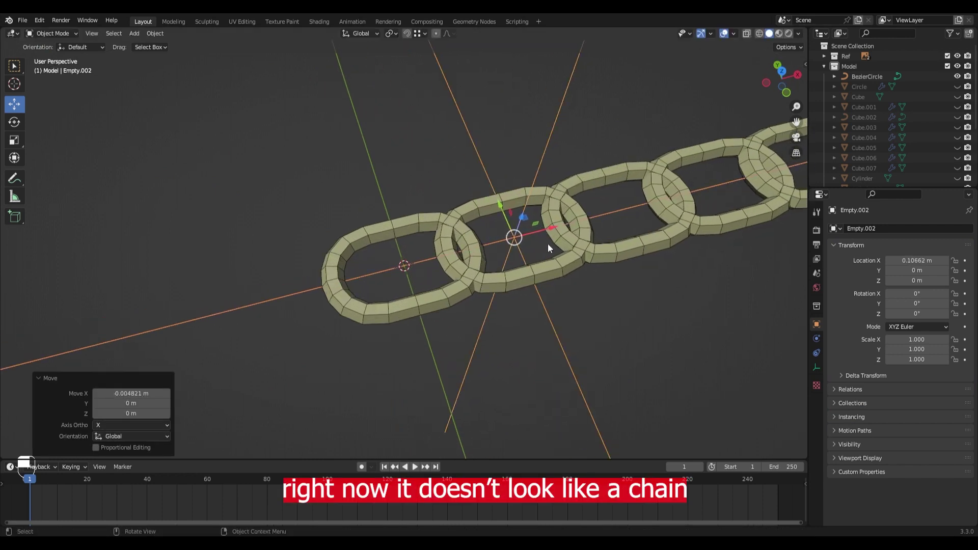
- Rotate the empty 90 degrees around the X axis
scroll(550, 247, "up", 1)
key("r")
key("x")
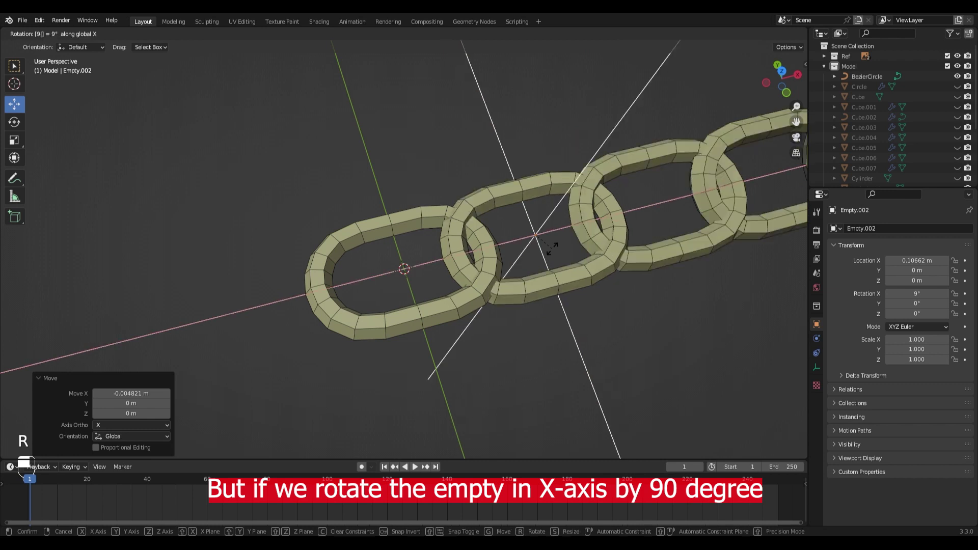
key("9")
key("0")
key("Return")
- Select the chain and raise its Array count to 20
scroll(546, 255, "down", 11)
middle_click_drag(542, 256, 501, 258)
scroll(501, 258, "up", 4)
key("alt+a")
left_click(487, 228)
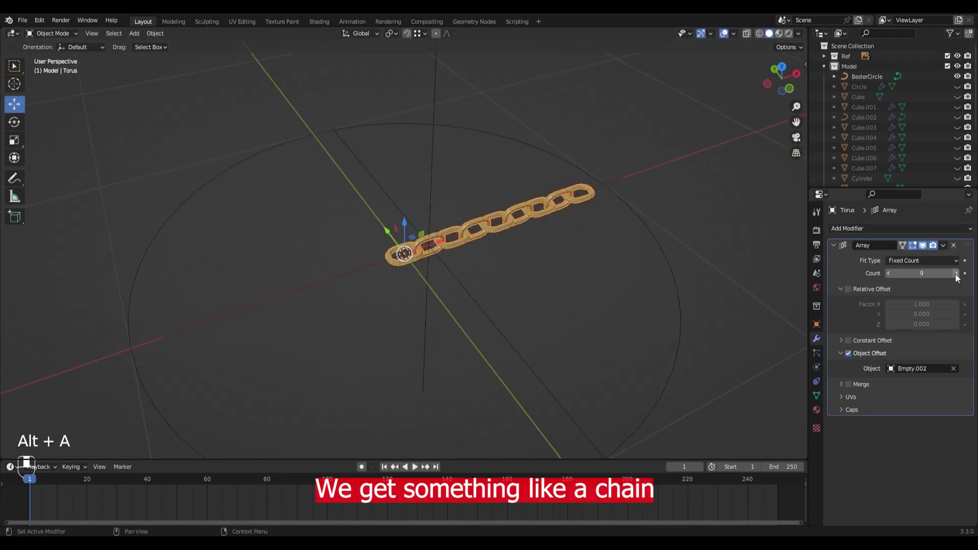
left_click(957, 273)
left_click(956, 274)
left_click(957, 273)
left_click(957, 273)
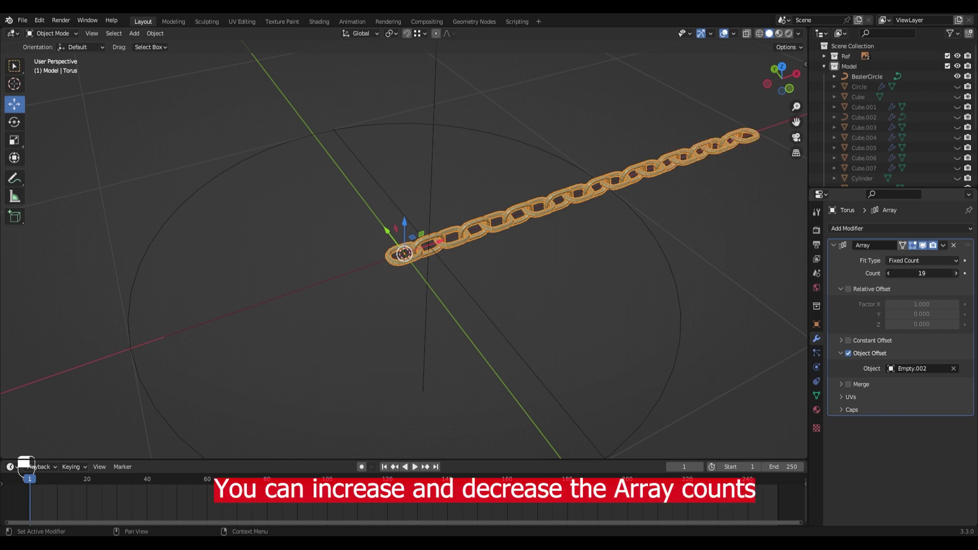
left_click(957, 274)
- Add a Curve modifier to the chain with BezierCircle as its curve object
middle_click_drag(594, 226, 629, 322)
left_click(893, 228)
left_click(845, 280)
left_click(954, 439)
left_click(594, 280)
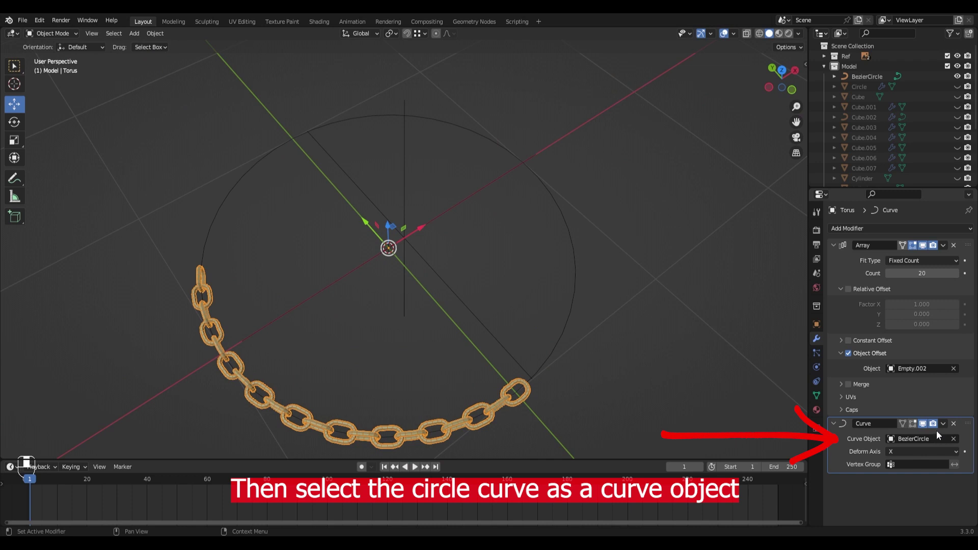
- Change the Array fit type to Fit Curve with BezierCircle as the curve
left_click(918, 261)
left_click(913, 280)
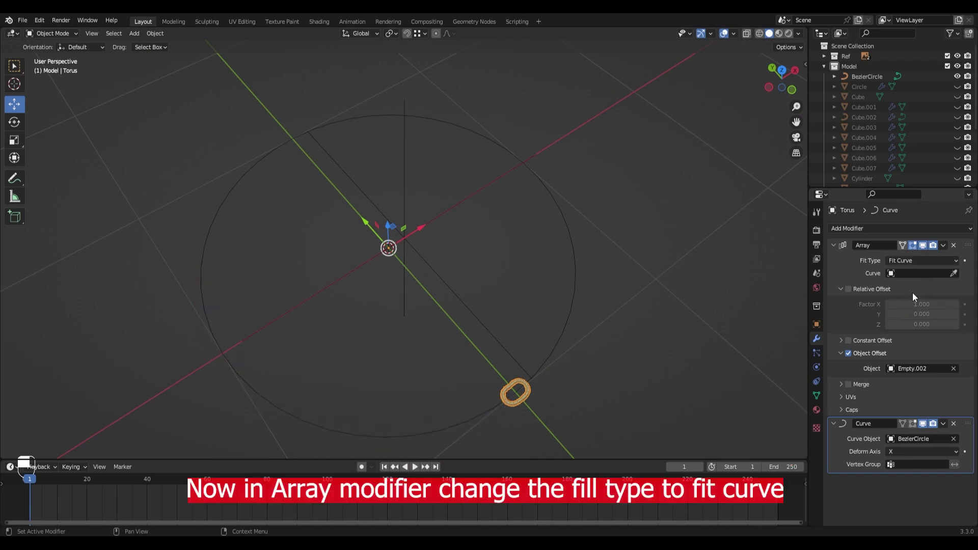
left_click(954, 273)
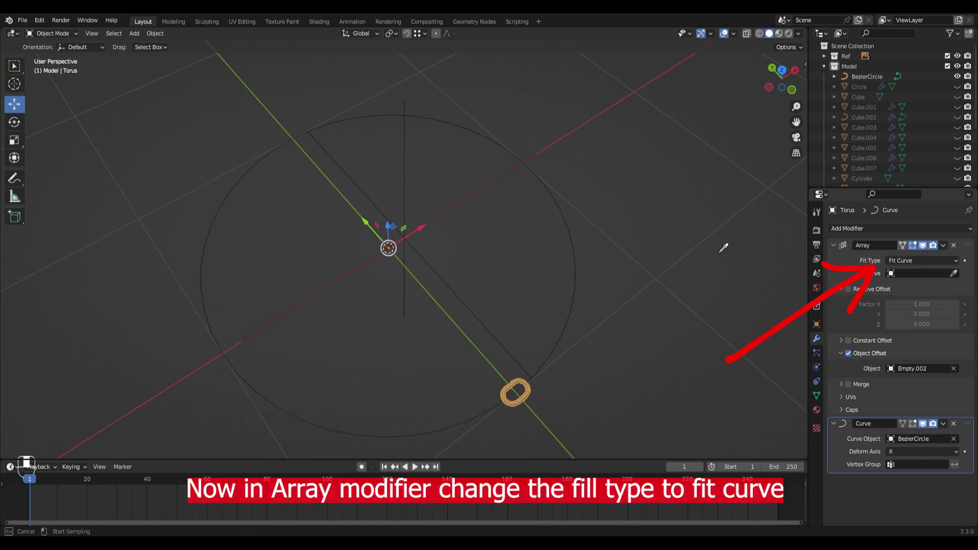
left_click(579, 251)
middle_click_drag(578, 258, 600, 298)
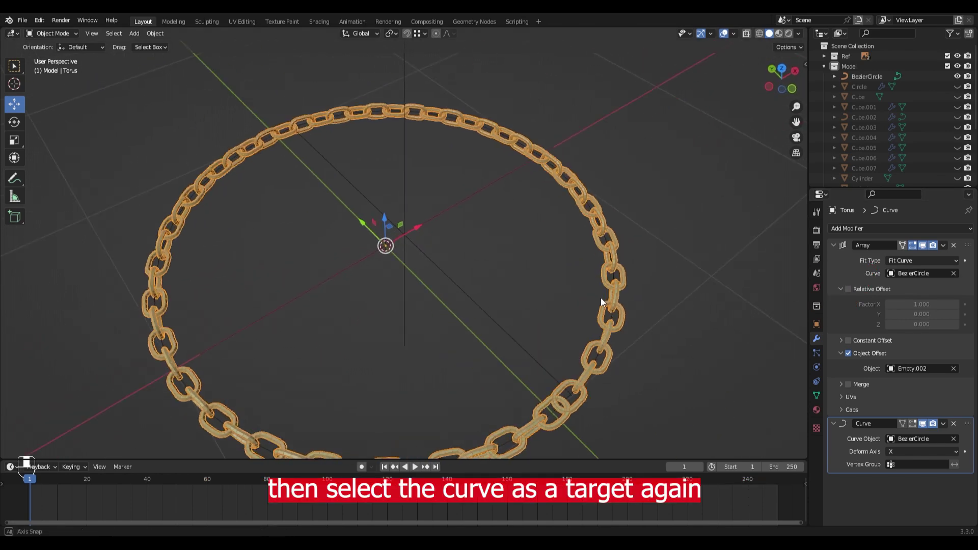
- In the link's Edit Mode, deselect the lengthwise edge loops so only its cross-section edge rings stay selected
key("Tab")
scroll(504, 273, "up", 5)
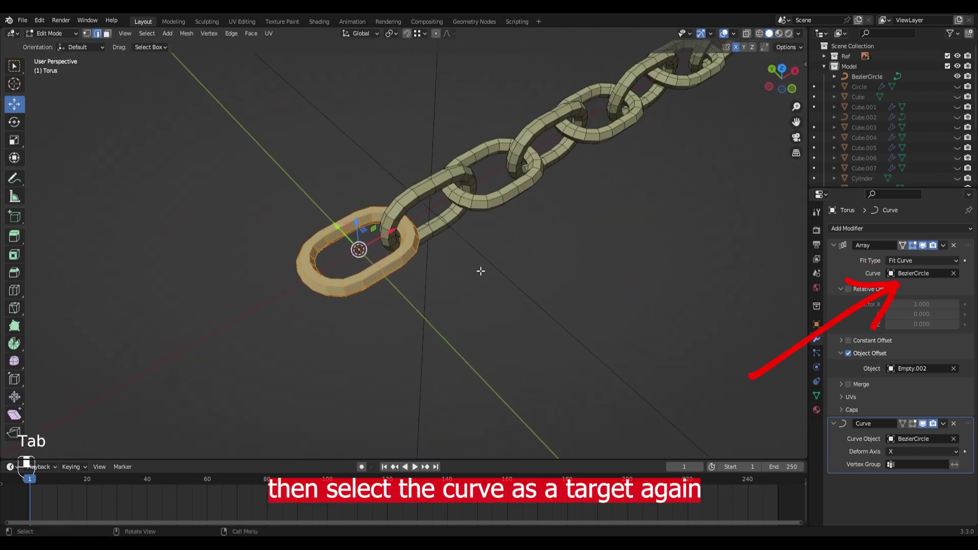
key("KP_Decimal")
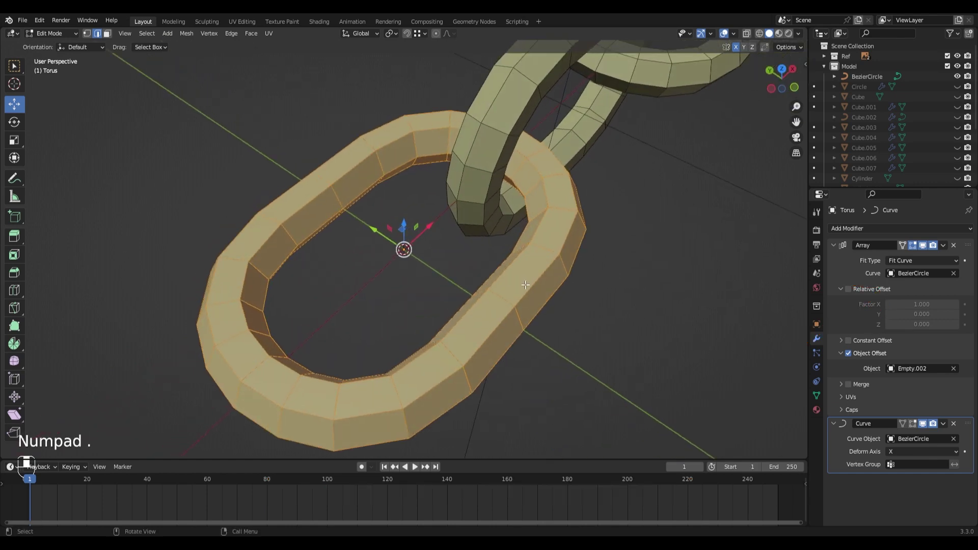
key("2")
left_click(529, 287, "alt+shift")
left_click(503, 272, "alt+shift")
left_click(502, 266, "alt+shift")
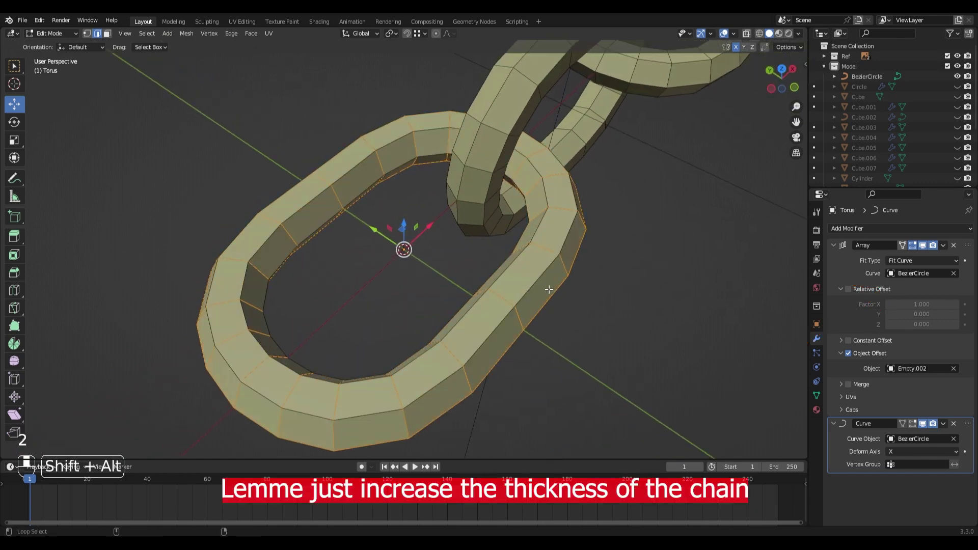
left_click(549, 289, "alt+shift")
middle_click_drag(534, 294, 557, 168)
left_click(504, 223, "alt+shift")
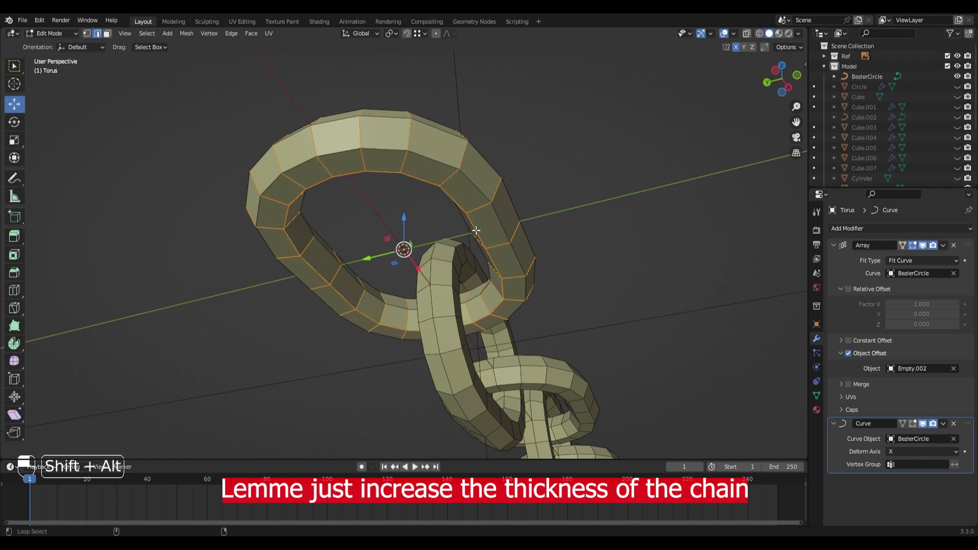
- Set the pivot point to Individual Origins and thicken the link by scaling its cross-section rings by about 1.34
middle_click_drag(476, 230, 530, 234)
key("s")
right_click(589, 258)
key("comma")
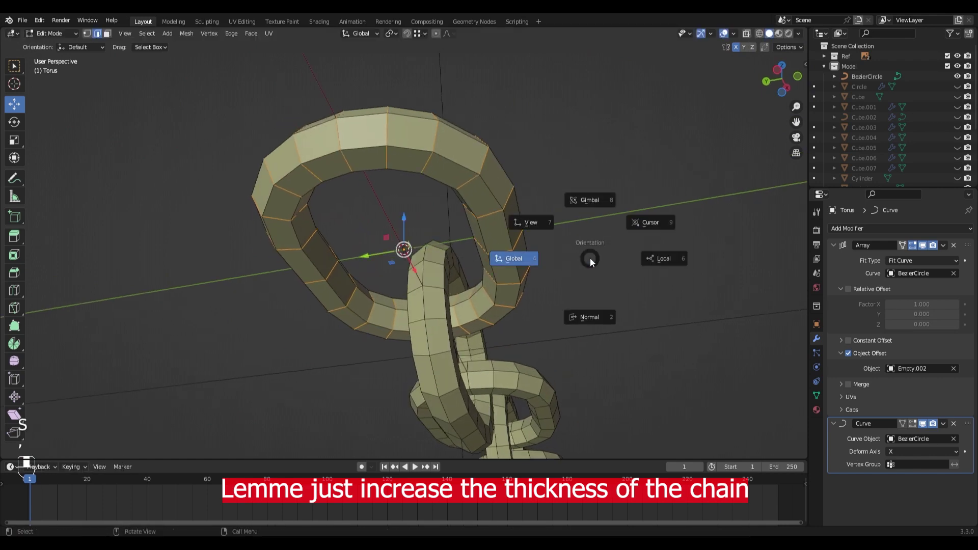
key("period")
left_click(597, 304)
key("s")
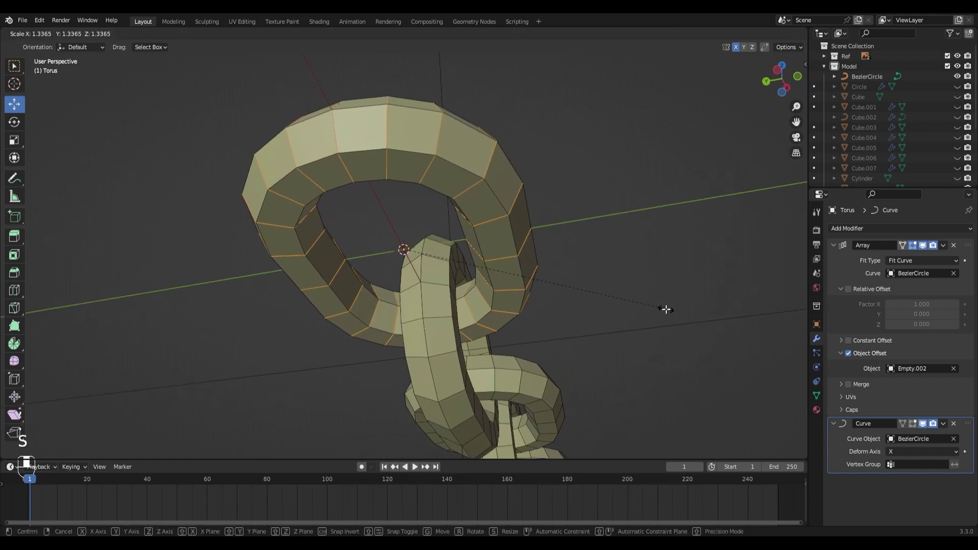
left_click(667, 310)
- Fine-tune the link's thickness with two more scalings of the rings, the last by 0.960, and return to Object Mode
middle_click_drag(566, 262, 528, 331)
key("s")
left_click(560, 278)
middle_click_drag(579, 268, 513, 295)
key("s")
left_click(555, 311)
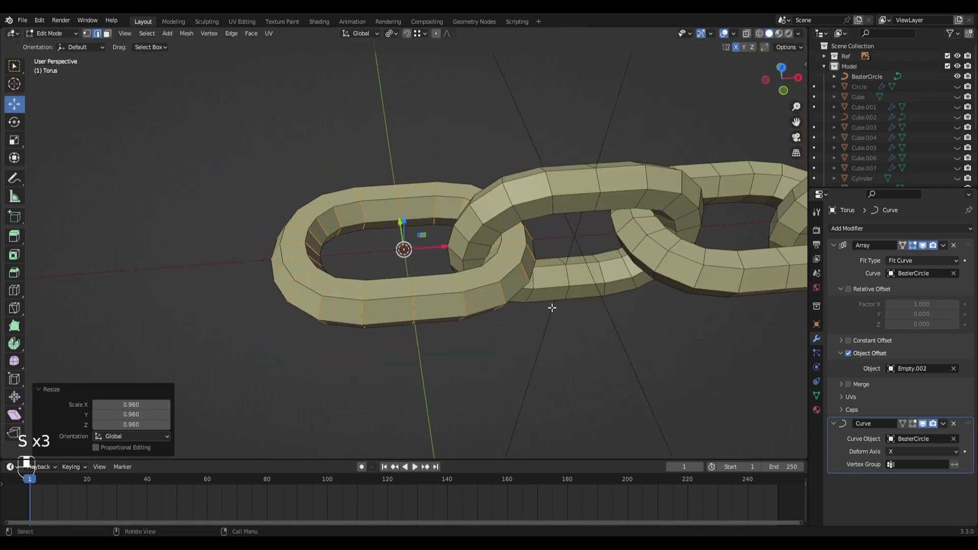
key("Tab")
key("Tab")
key("Tab")
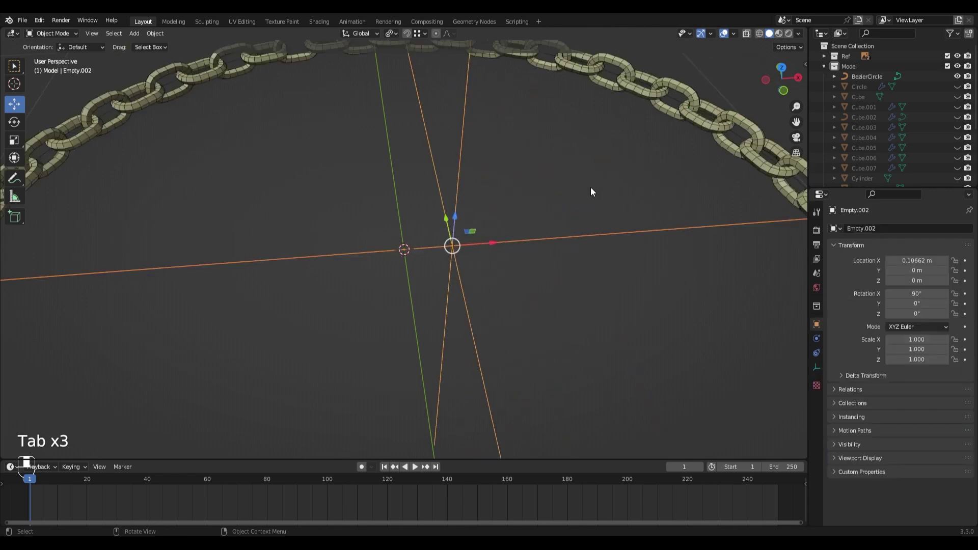
- Move the empty along X to a location of 0.10282 m to fix the overlapping links at the chain's seam
scroll(591, 188, "down", 4)
scroll(539, 233, "up", 3)
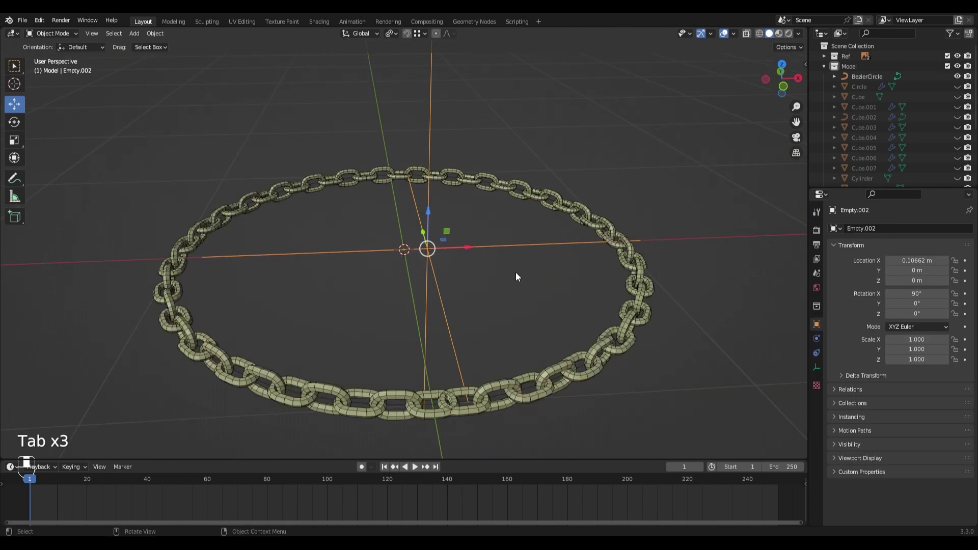
middle_click_drag(465, 290, 467, 215, "ctrl")
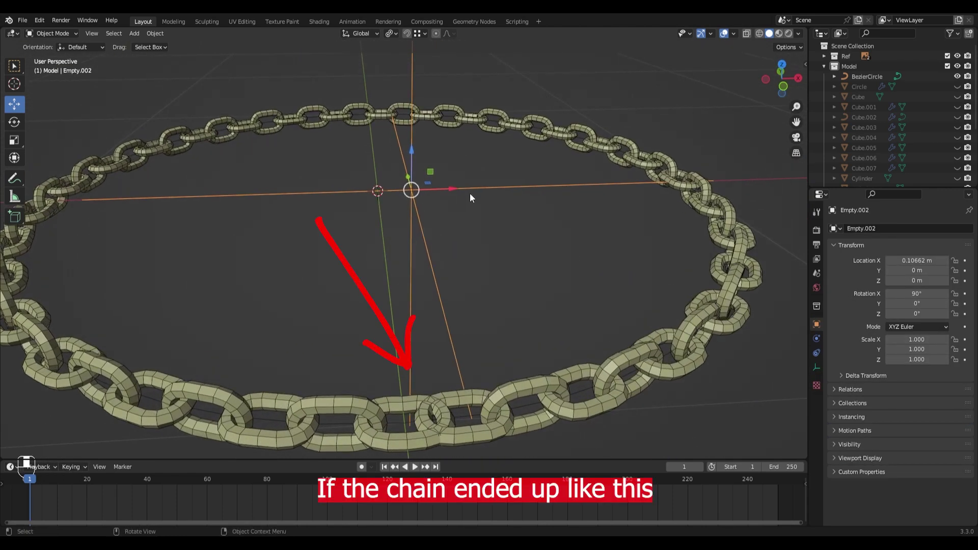
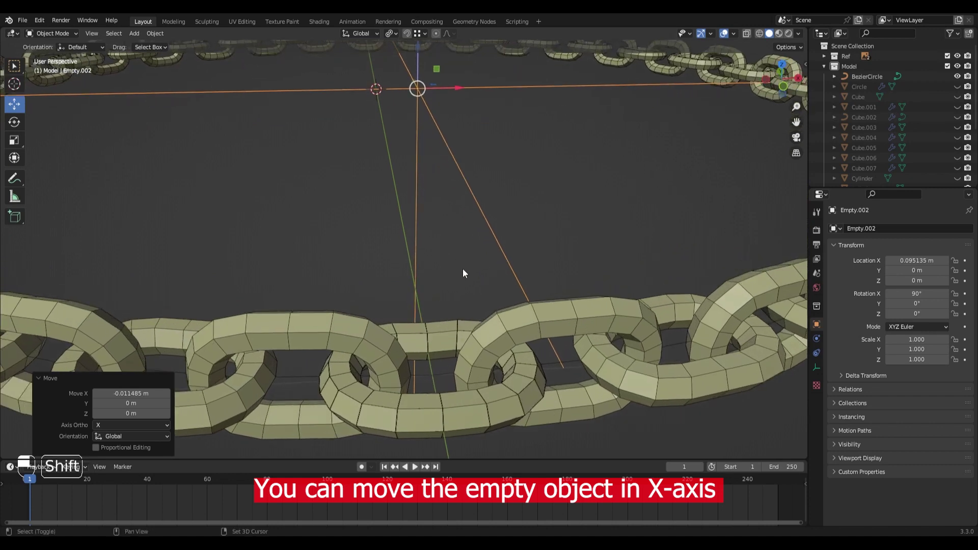
key("g")
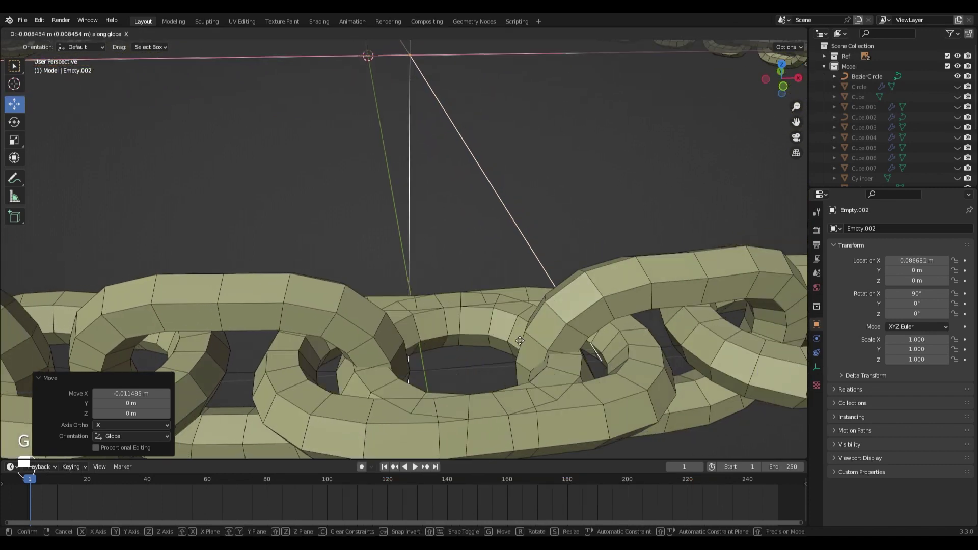
key("Escape")
middle_click_drag(522, 341, 532, 343)
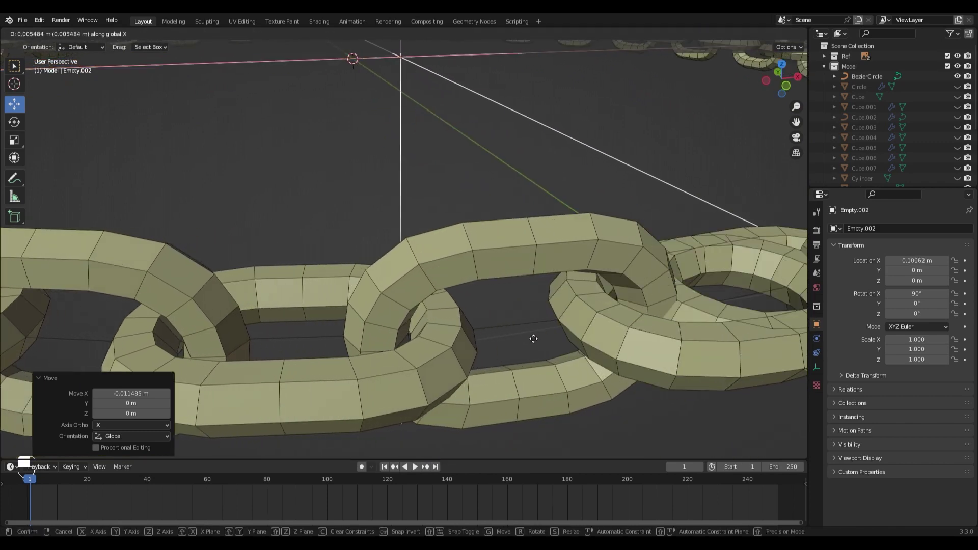
left_click(534, 339)
scroll(530, 315, "down", 10)
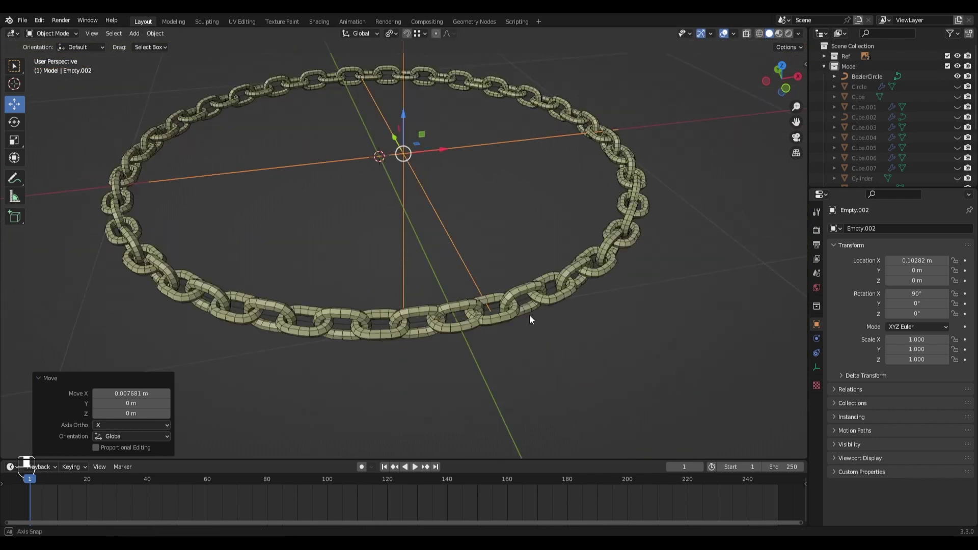
- Edit BezierCircle, move its control point at the chain's seam about -0.059 m along Y, and return to Object Mode
left_click(485, 319)
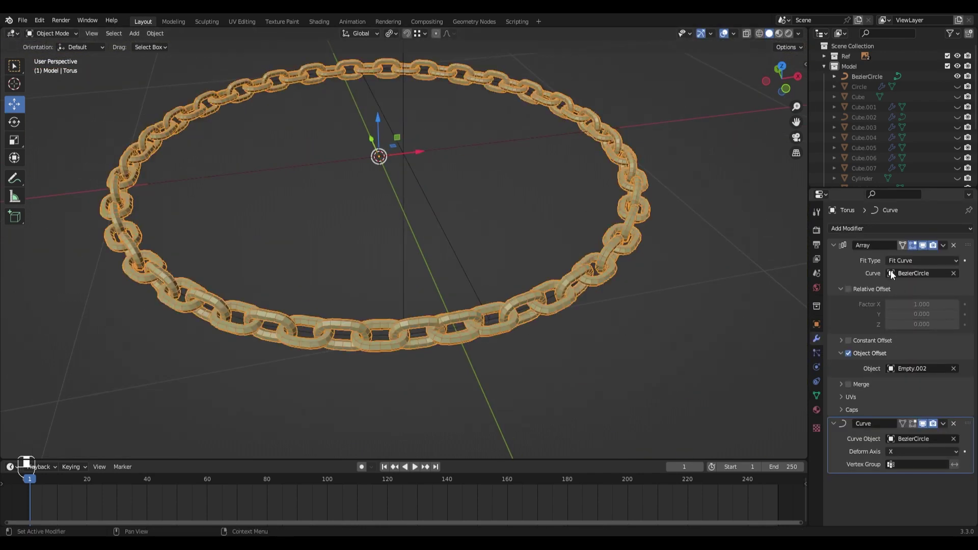
scroll(570, 320, "up", 2)
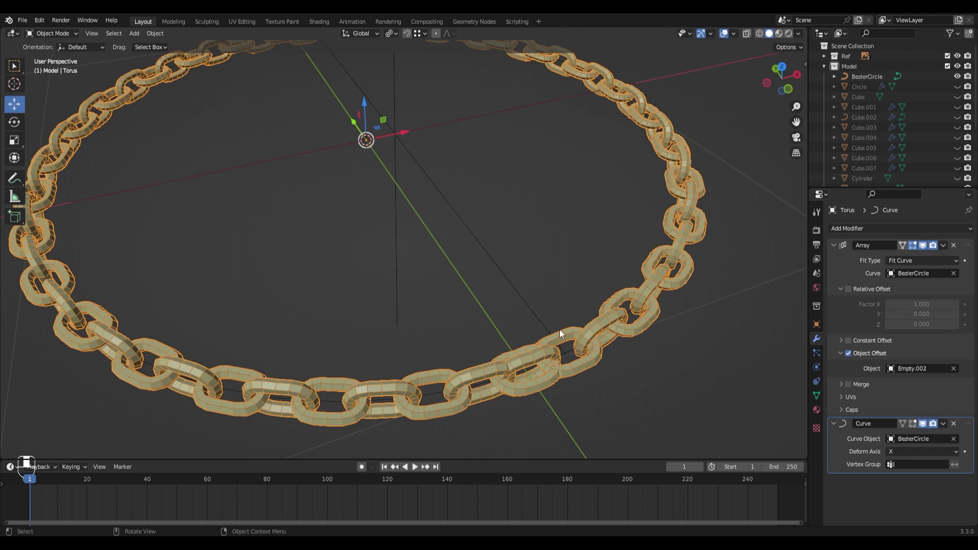
left_click(485, 387)
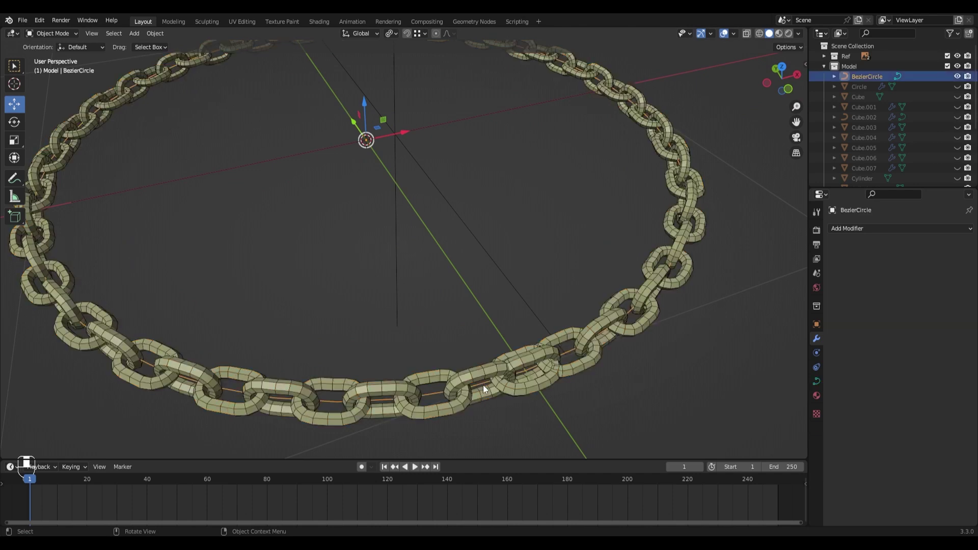
key("Tab")
key("g")
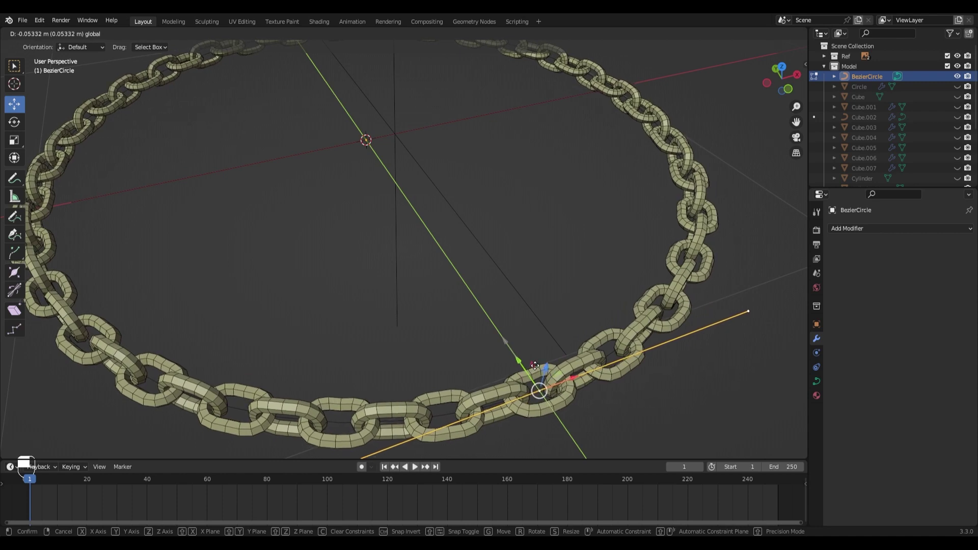
left_click(536, 368)
middle_click_drag(536, 368, 522, 341)
scroll(522, 341, "up", 1)
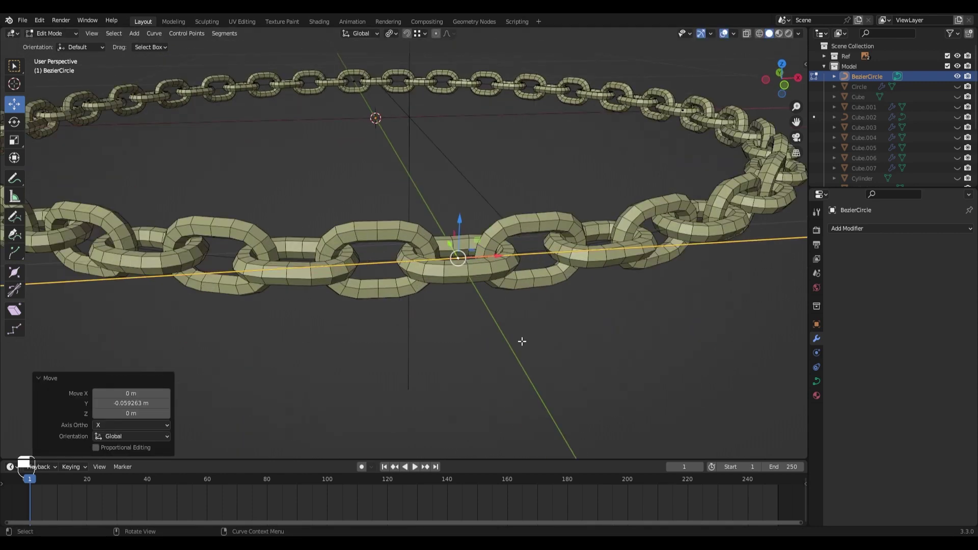
scroll(523, 341, "down", 6)
middle_click_drag(423, 280, 502, 293)
key("Tab")
scroll(502, 306, "up", 2)
scroll(385, 212, "down", 5)
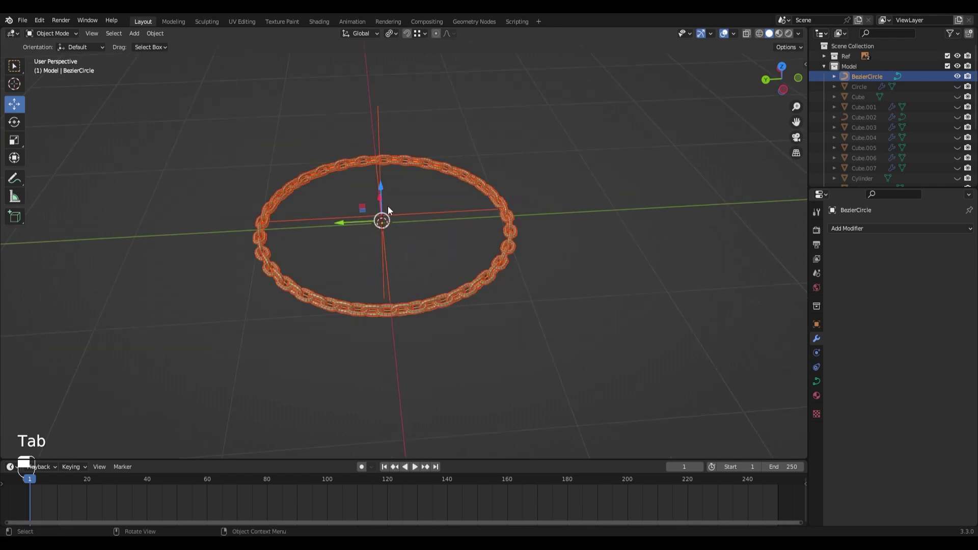
- Unhide the character's hidden objects and clear the selection
middle_click_drag(384, 212, 478, 217)
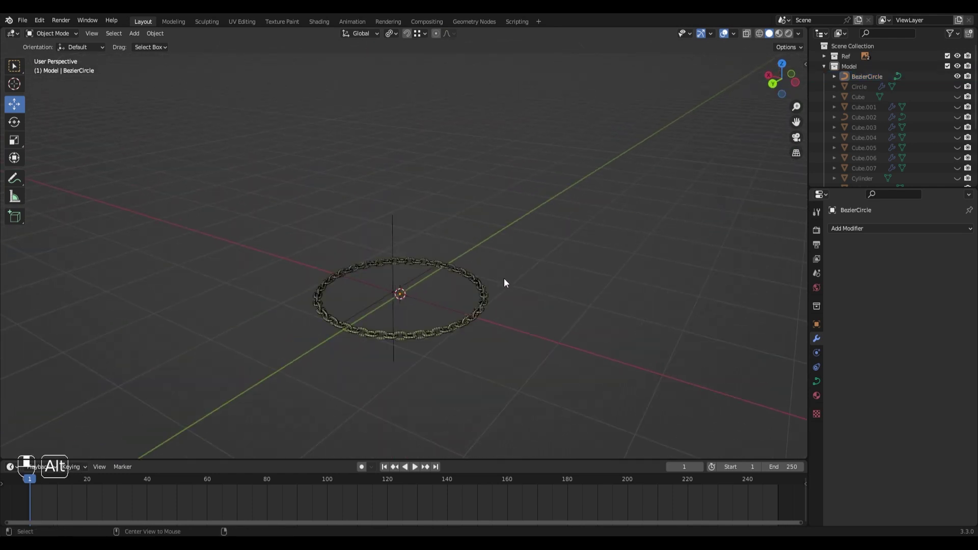
key("alt+h")
scroll(503, 279, "up", 2)
key("alt+a")
middle_click_drag(490, 309, 519, 325)
middle_click_drag(475, 398, 500, 410)
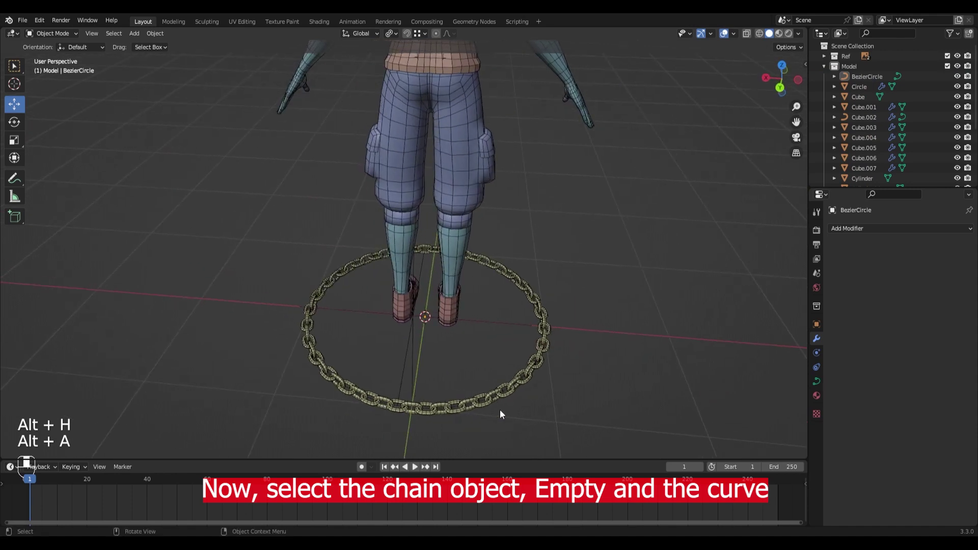
- Select the chain, its empty and the curve together and raise them 1.8335 m along Z
left_click_drag(378, 376, 380, 374)
middle_click_drag(380, 375, 434, 274)
key("g")
key("z")
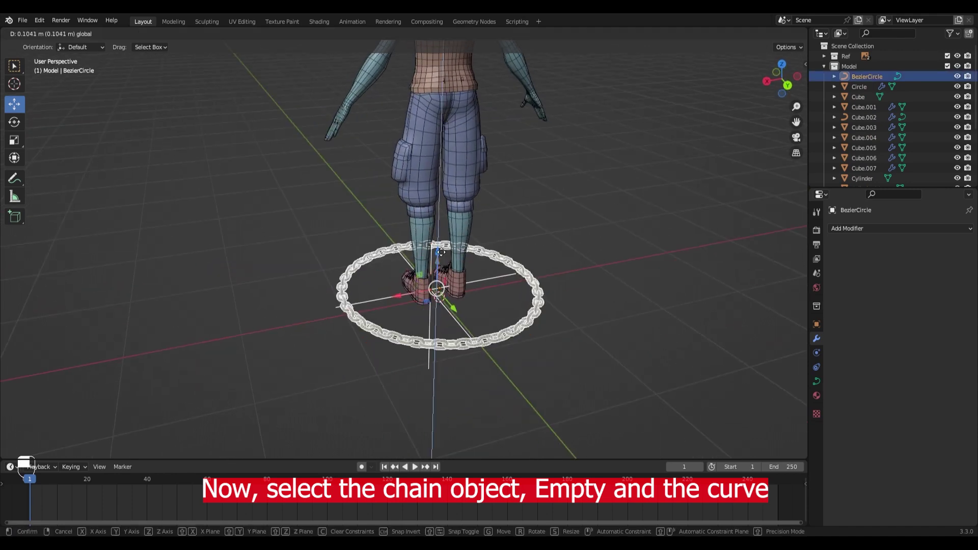
left_click(432, 83)
middle_click_drag(432, 83, 445, 233)
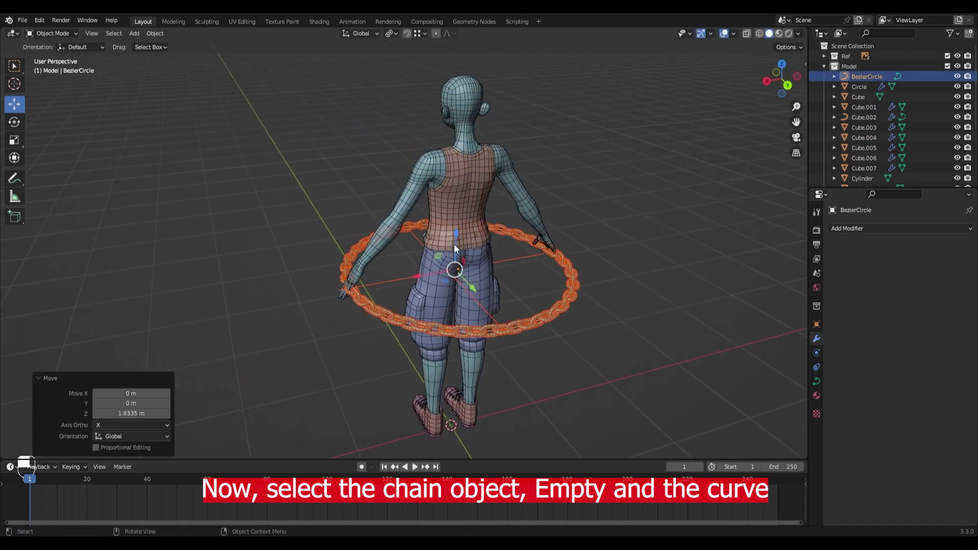
- Raise the chain, empty and curve another 1.1219 m to neck height, plus a fine adjustment of about 0.024 m along Z
key("g")
key("z")
left_click_drag(450, 147, 447, 117)
middle_click_drag(446, 117, 498, 142)
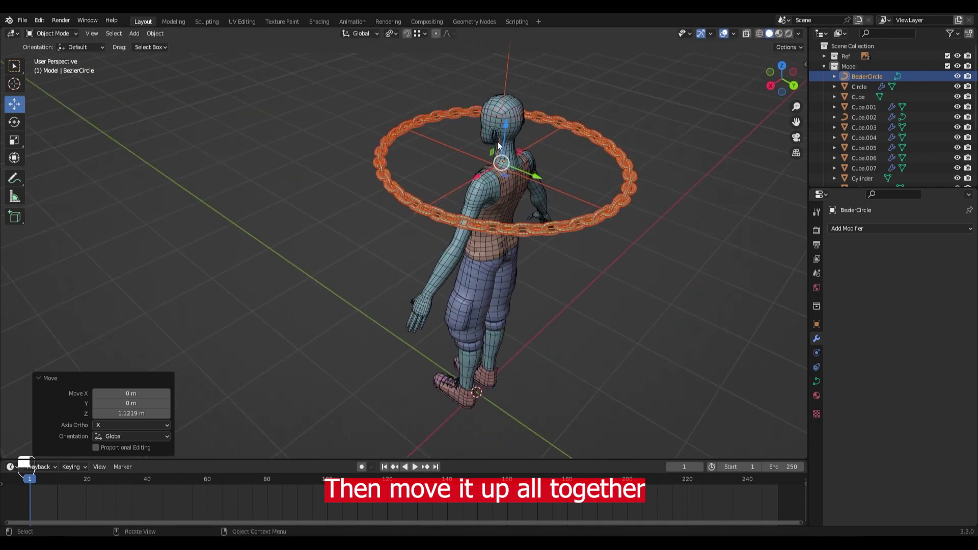
left_click_drag(508, 125, 509, 123)
key("s")
right_click(601, 268)
- Enter Edit Mode on BezierCircle and move its control point behind the character along Y toward the neck
middle_click_drag(601, 268, 591, 330)
scroll(626, 280, "up", 1)
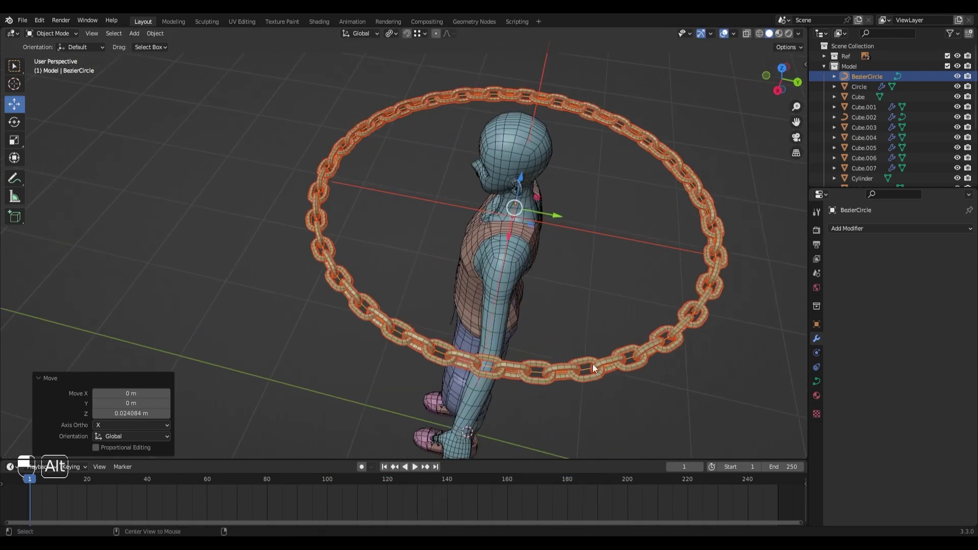
key("alt+a")
key("Tab")
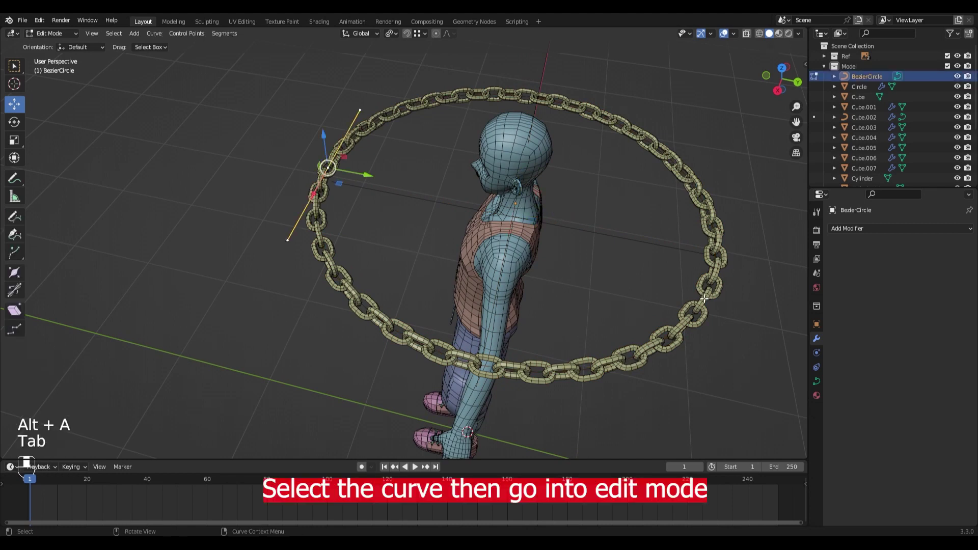
right_click(644, 278)
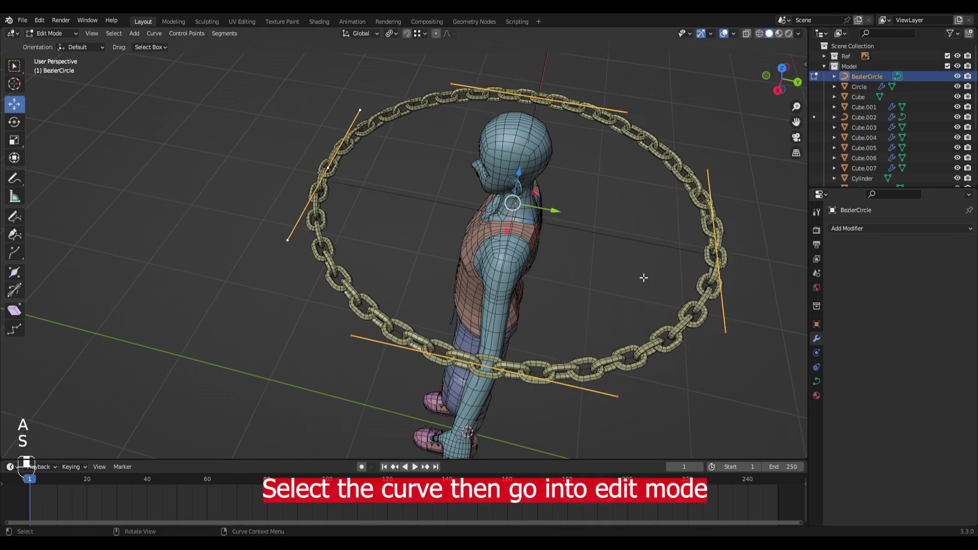
left_click_drag(749, 248, 573, 236)
- Pull both side control points of the curve inward along X toward the neck, the second one by 0.81544 m
middle_click_drag(574, 236, 319, 285)
left_click(248, 307)
middle_click_drag(247, 307, 179, 309)
left_click_drag(176, 325, 322, 285)
left_click(579, 224)
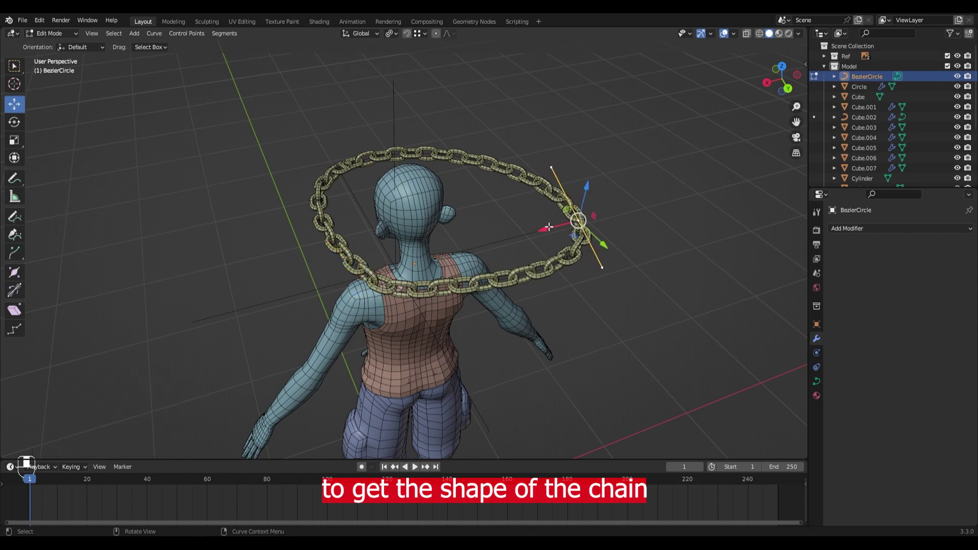
left_click_drag(548, 227, 410, 255)
middle_click_drag(357, 227, 439, 228)
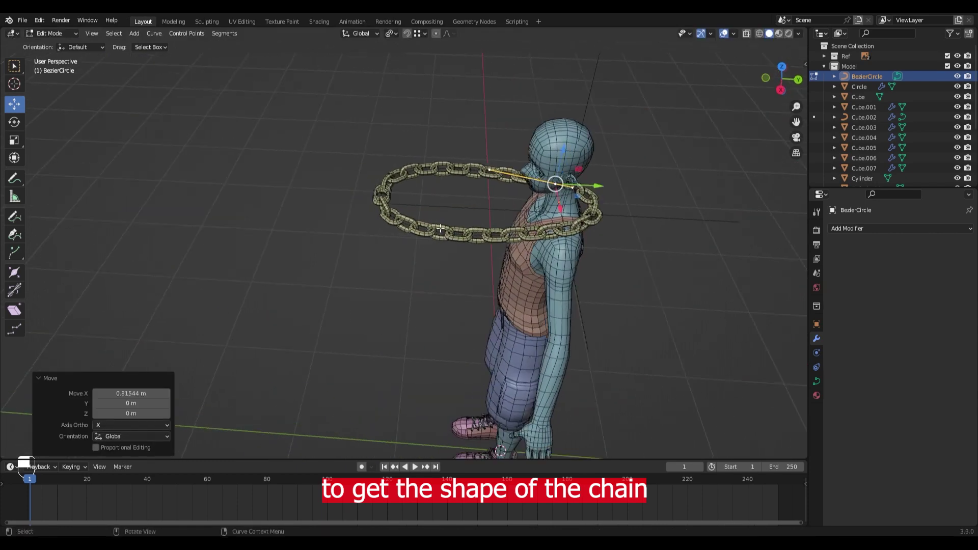
- Move the curve's front control point 0.79868 m along Y toward the neck, and nudge it about 0.028 m further
left_click(374, 209)
left_click_drag(424, 195, 550, 200)
key("KP_Decimal")
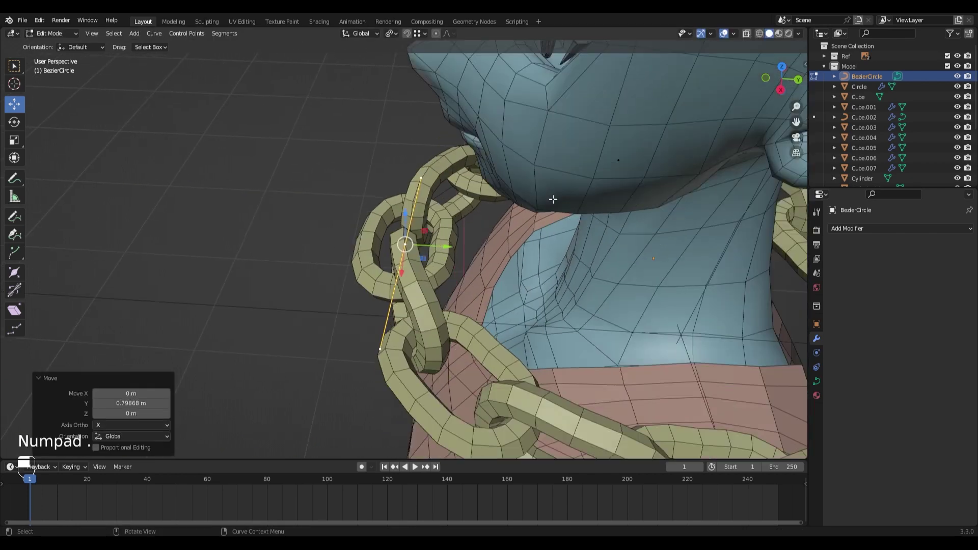
scroll(616, 229, "down", 2)
middle_click_drag(616, 229, 365, 280)
left_click_drag(418, 239, 438, 230)
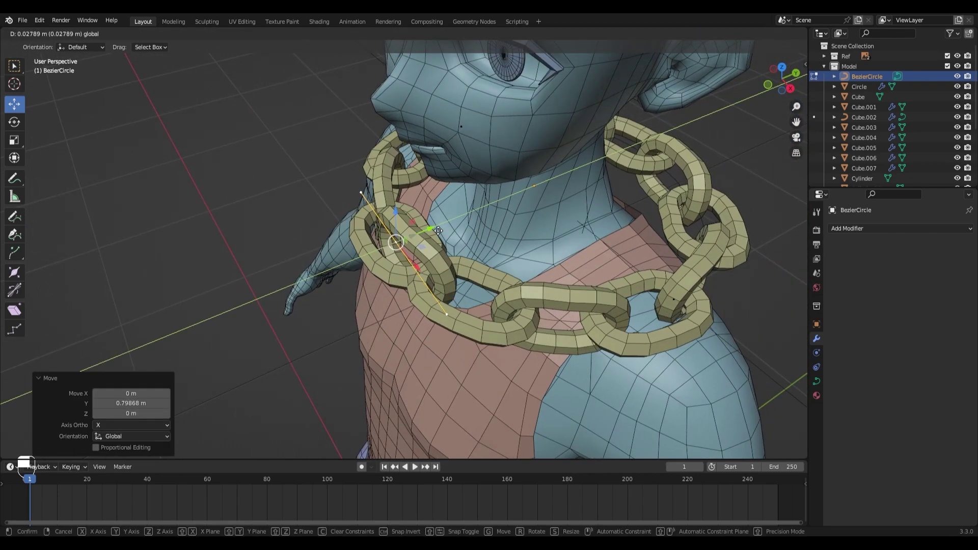
- Leave the curve's Edit Mode, select the chain and enter Edit Mode on its link mesh
middle_click_drag(523, 259, 476, 297)
key("Tab")
left_click(472, 262)
key("Tab")
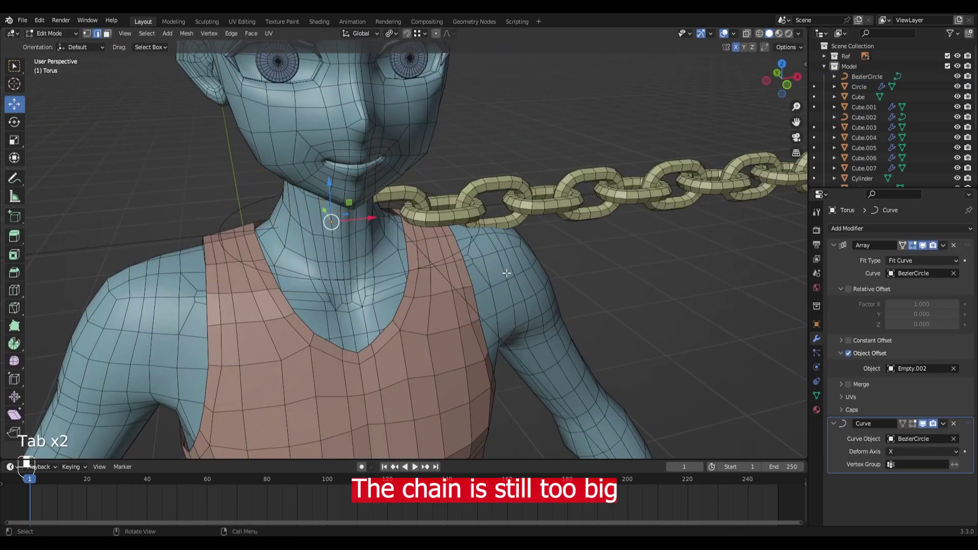
- Try scaling the link's selected geometry to about 0.73 and undo it
scroll(505, 275, "up", 1)
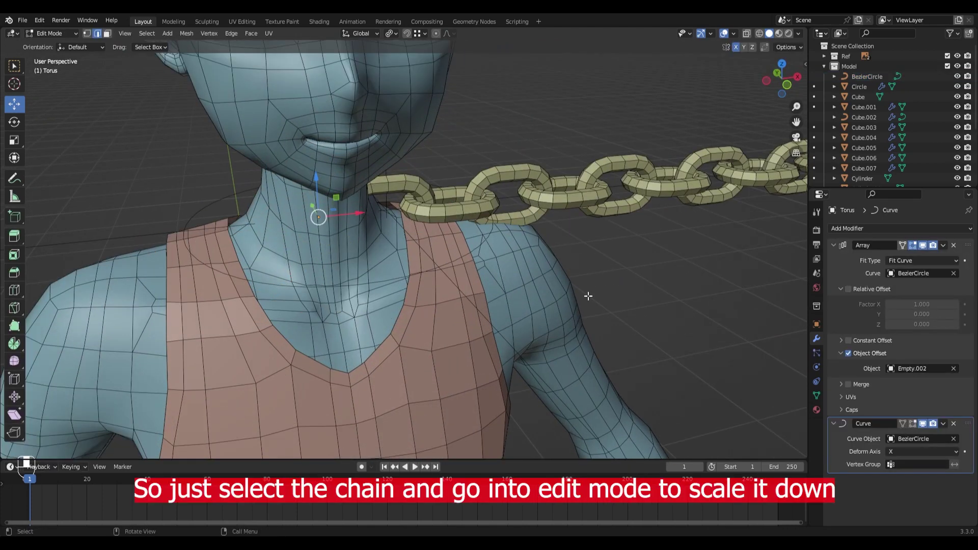
key("s")
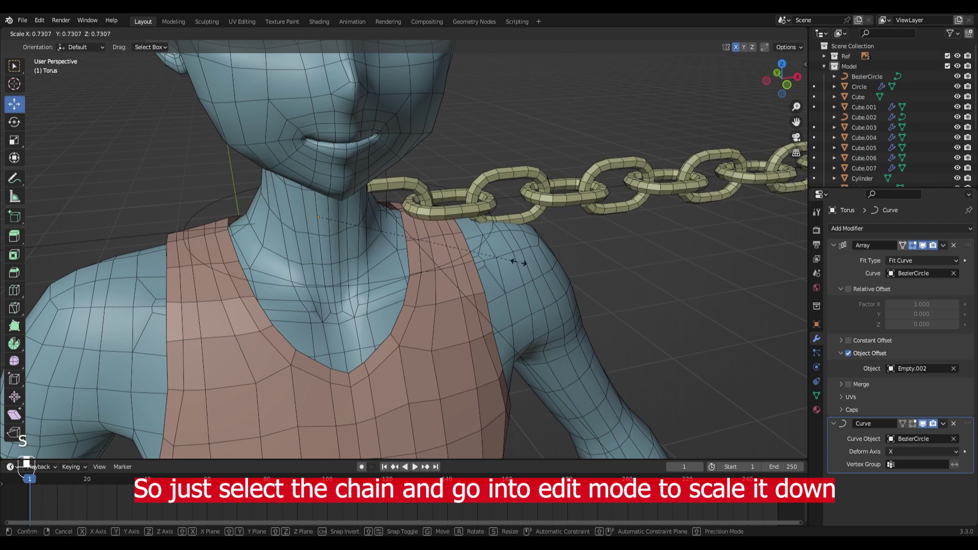
left_click(520, 263)
middle_click_drag(520, 263, 443, 276)
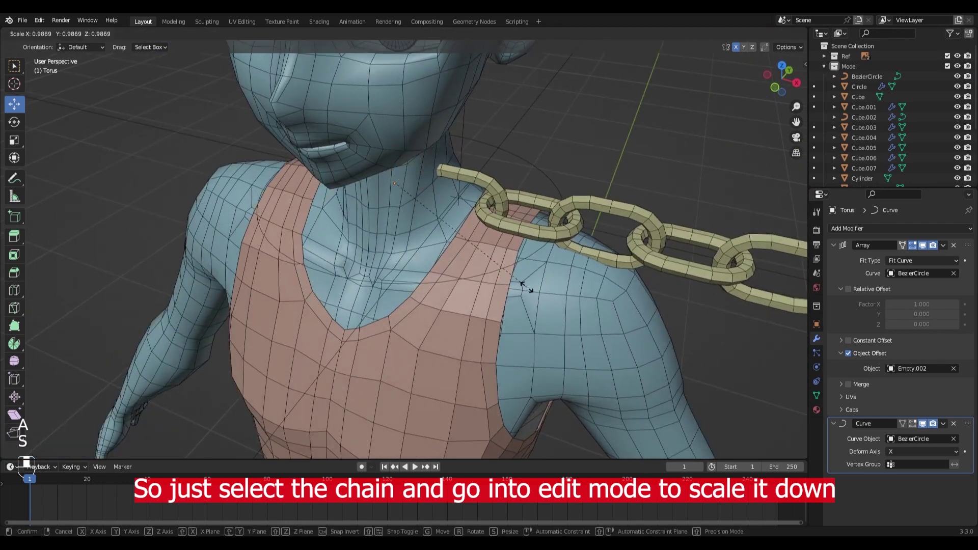
key("ctrl+z")
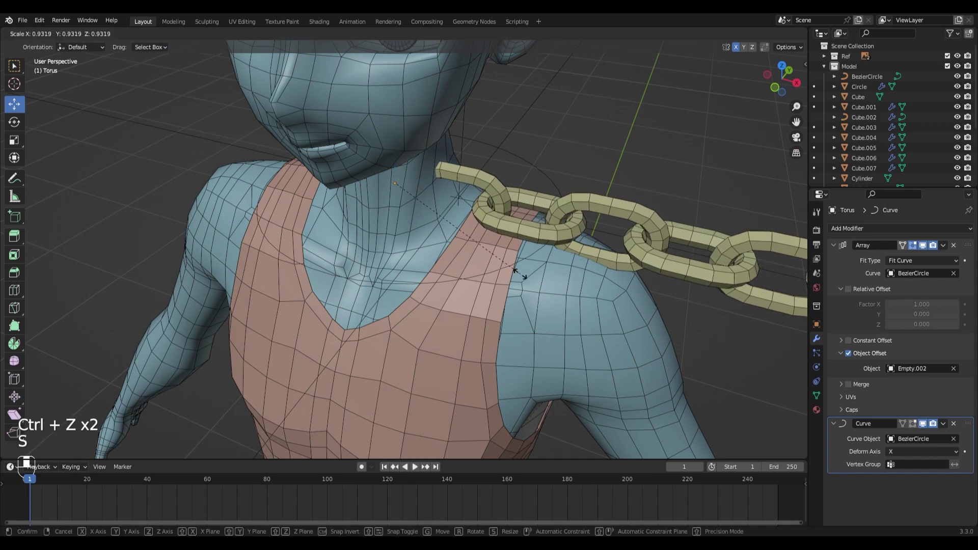
- Select the entire link mesh, scale it down by 0.553 and return to Object Mode
left_click(520, 272)
key("a")
key("s")
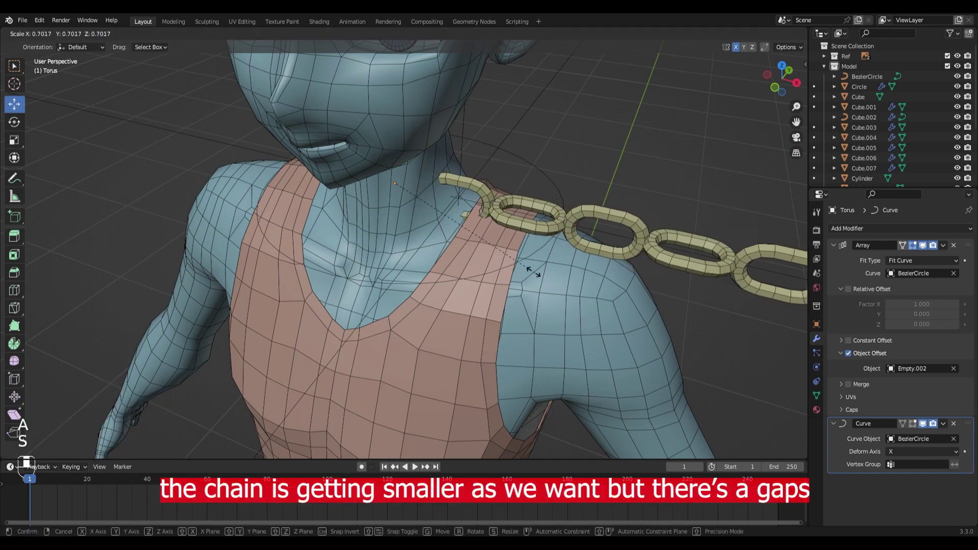
left_click(500, 248)
middle_click_drag(479, 227, 507, 212)
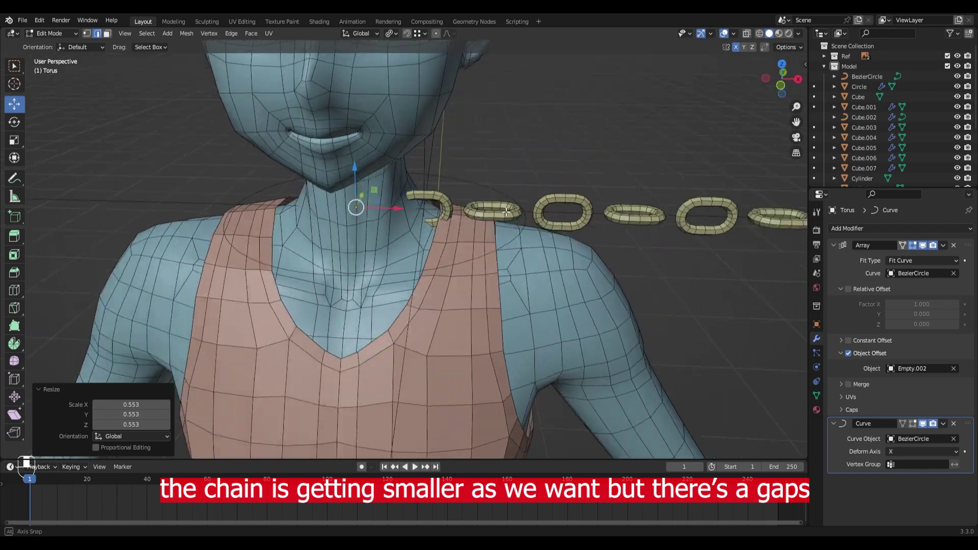
key("Tab")
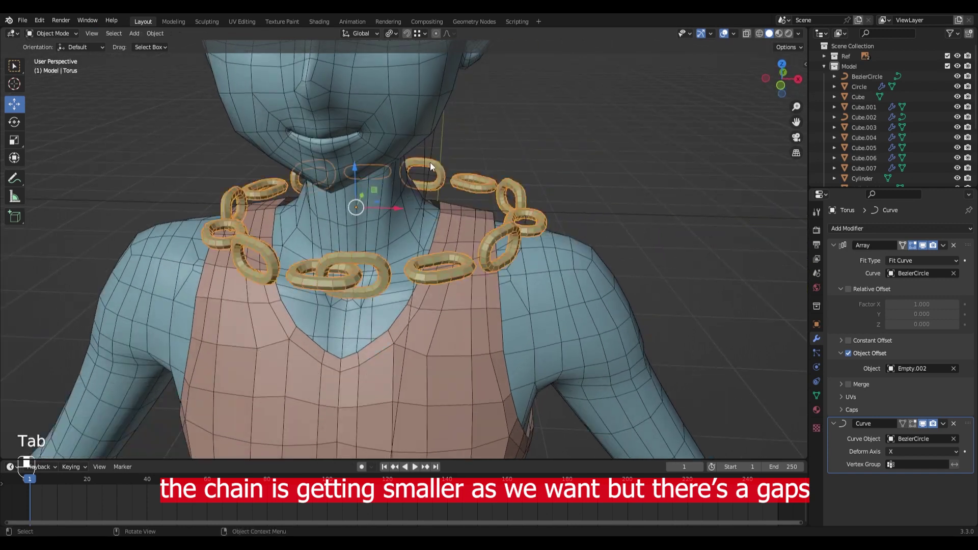
- Select the chain's empty and shift it along X until the smaller links interlock without gaps
left_click(475, 210)
key("KP_Decimal")
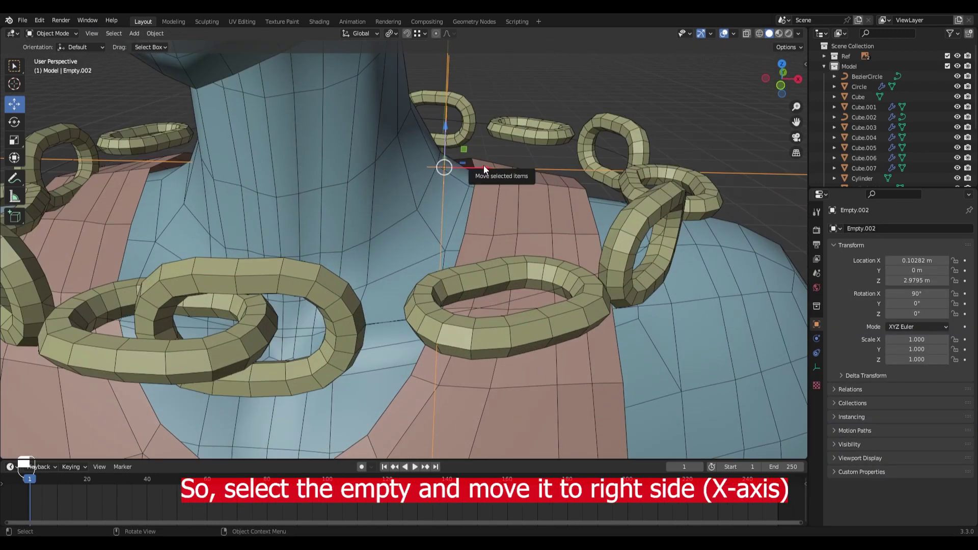
left_click_drag(484, 165, 431, 184)
scroll(431, 184, "down", 4)
middle_click_drag(431, 184, 443, 201)
left_click_drag(397, 212, 369, 187)
scroll(394, 211, "up", 3)
scroll(393, 212, "down", 5)
middle_click_drag(393, 212, 459, 254)
scroll(561, 270, "up", 4)
- Enter Edit Mode on BezierCircle and move its side control point -0.12656 m along X, closer to the neck
left_click(561, 270)
scroll(548, 224, "down", 2)
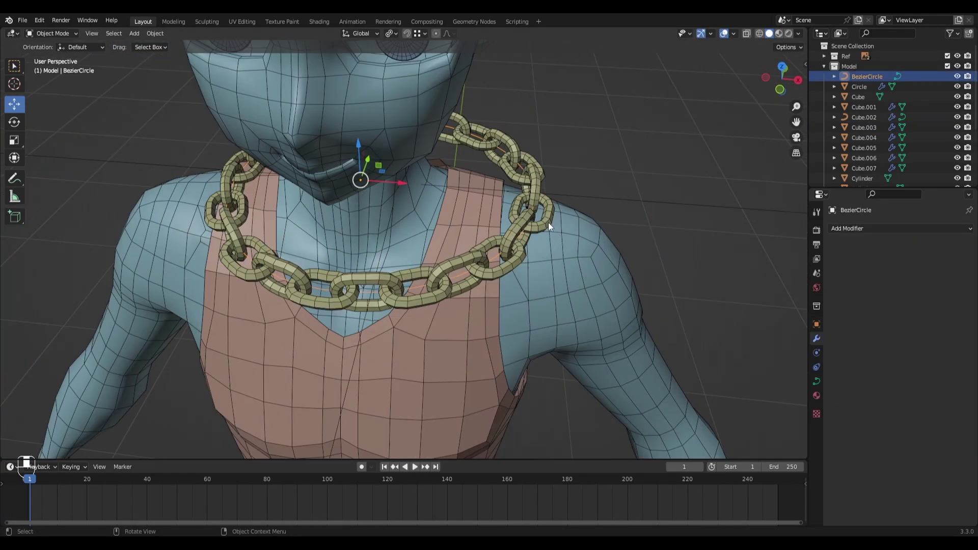
key("Tab")
left_click_drag(572, 199, 480, 200)
scroll(481, 200, "down", 3)
middle_click_drag(688, 283, 554, 306)
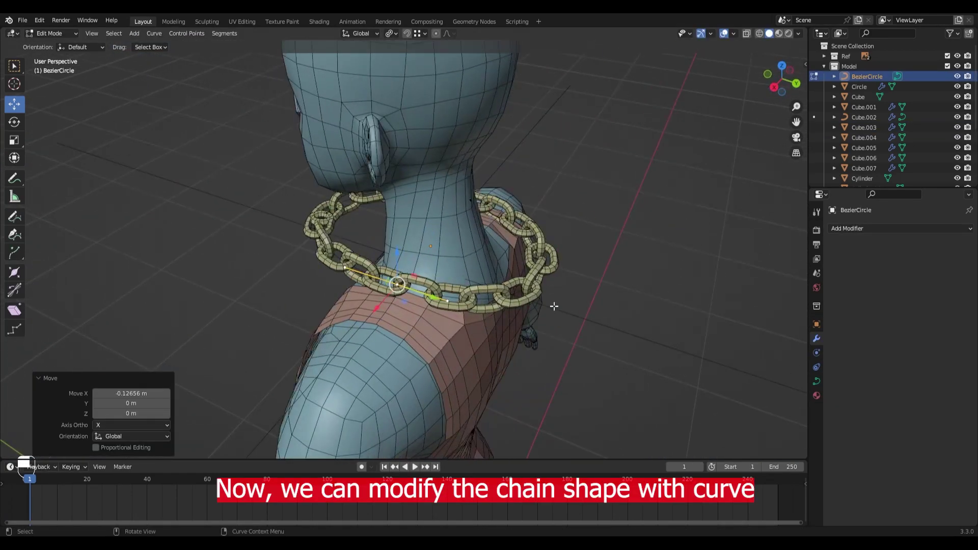
- Move the back control point about -0.077 m along Y and the opposite side point about 0.051 m along X, closer to the neck
left_click_drag(534, 294, 534, 295)
middle_click_drag(535, 295, 519, 297)
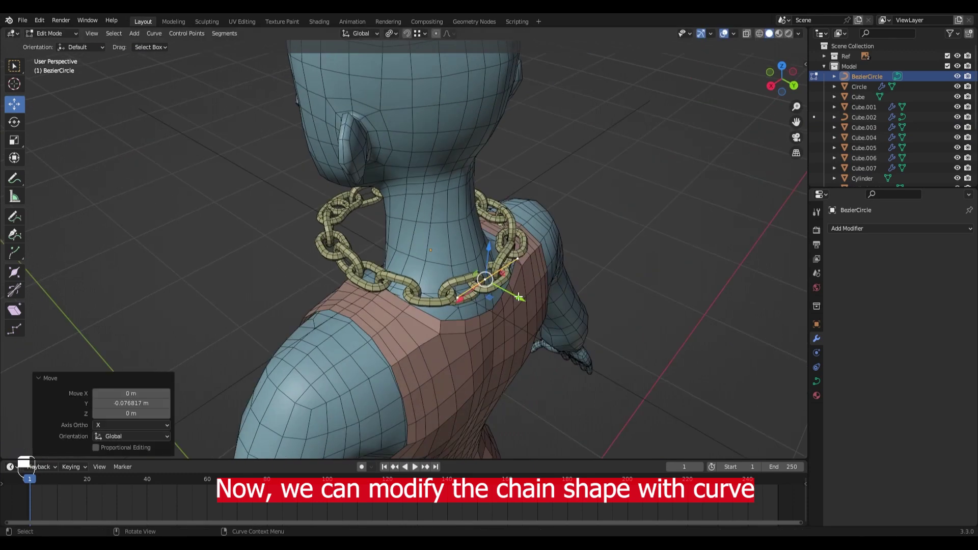
left_click_drag(539, 303, 541, 304)
middle_click_drag(541, 304, 484, 305)
left_click(523, 256)
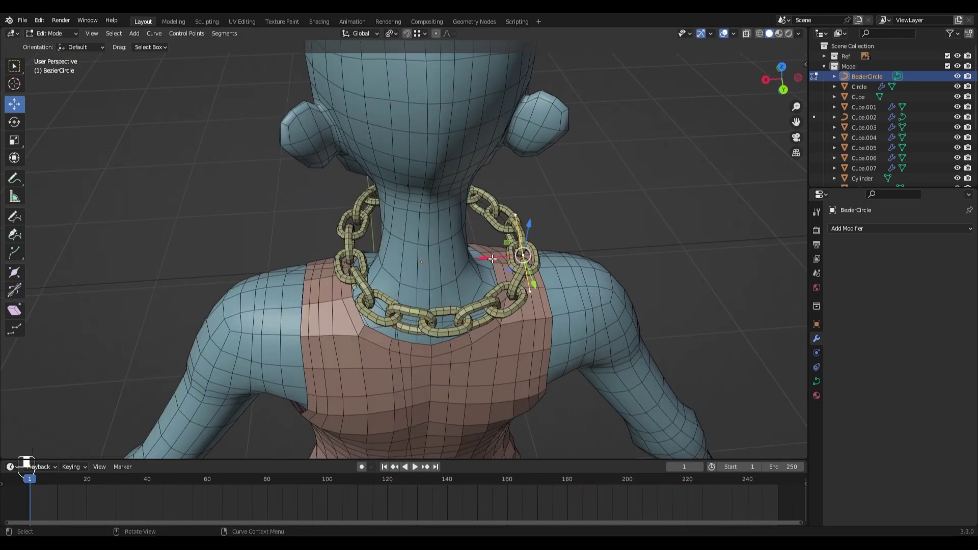
left_click(461, 259)
middle_click_drag(462, 259, 369, 271)
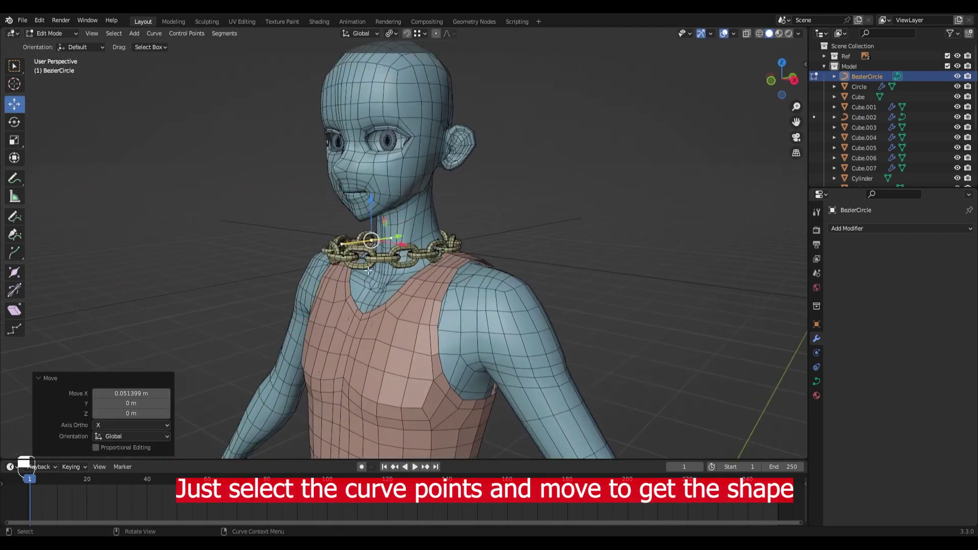
- Select the curve's front control point and lower it along Z by about 0.093 m and again by about 0.042 m
left_click(336, 231)
key("KP_3")
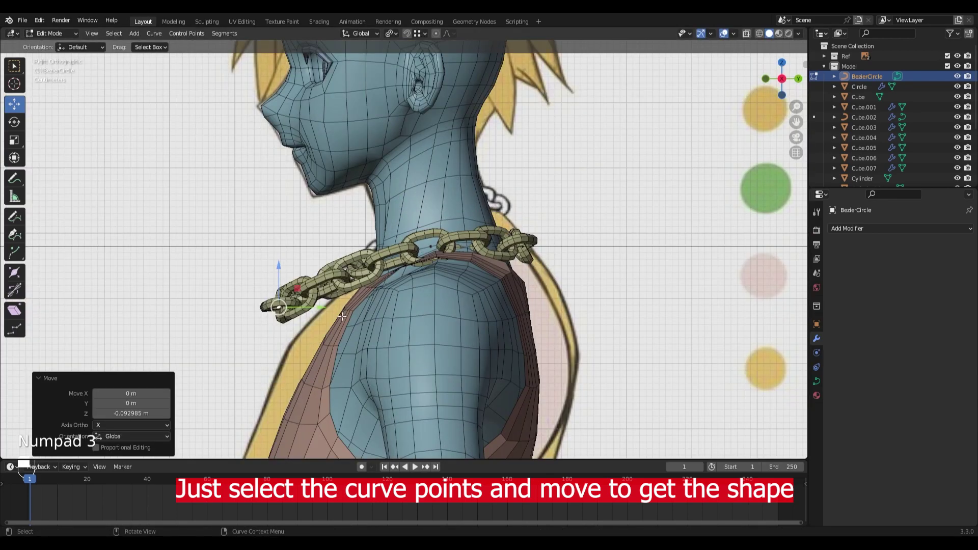
middle_click_drag(523, 247, 315, 278)
left_click_drag(329, 237, 338, 237)
middle_click_drag(337, 245, 393, 280)
left_click(443, 338)
left_click_drag(443, 305, 444, 326)
- Pull the front control point away from the chest along Y in two small moves, the last about -0.017 m
middle_click_drag(444, 326, 459, 352)
scroll(459, 352, "up", 5)
left_click_drag(405, 349, 430, 364)
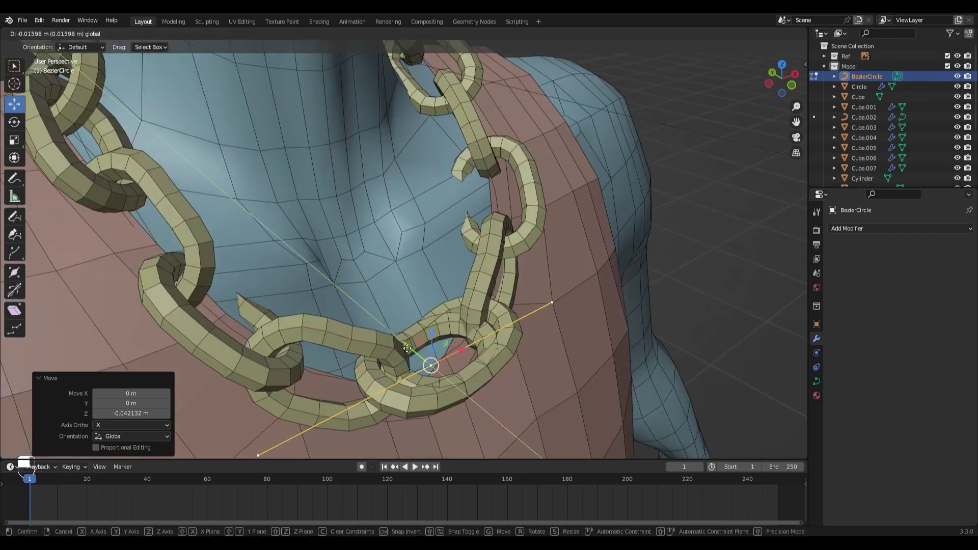
middle_click_drag(430, 364, 413, 337)
left_click_drag(412, 338, 424, 351)
- Lower the front control point about 0.011 m along Z and fine-tune its distance from the chest
key("KP_1")
key("shift+z")
key("shift+z")
mouse_move(424, 352)
middle_mouse_down()
mouse_move(448, 367)
mouse_move(428, 357)
middle_mouse_up()
left_click_drag(397, 270, 397, 289)
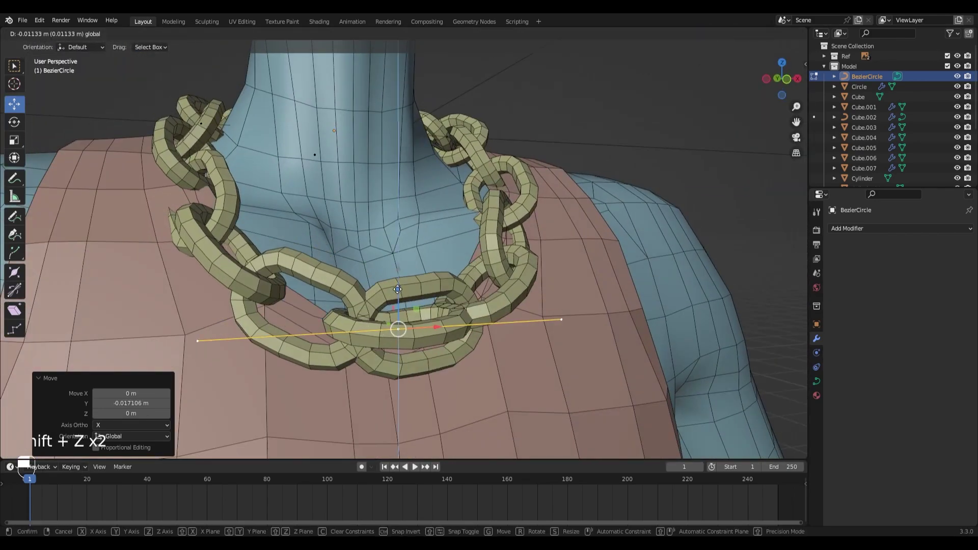
left_click_drag(418, 333, 419, 334)
middle_click_drag(419, 334, 342, 362)
left_click_drag(321, 313, 270, 303)
middle_click_drag(271, 303, 387, 291)
- Select the side control point beside the neck and shift it slightly outward along X
scroll(387, 290, "down", 4)
left_click(462, 145)
left_click_drag(501, 147, 507, 149)
middle_click_drag(516, 209, 349, 275)
left_click_drag(334, 148, 335, 148)
- Select the front control point and scale its handles down twice, the second time by 0.975
left_click(383, 305)
key("s")
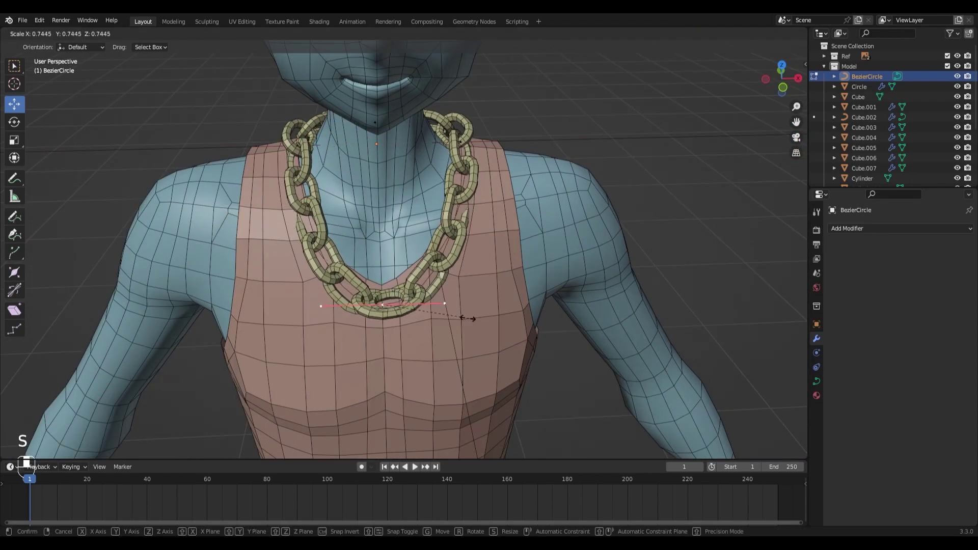
left_click(425, 333)
scroll(426, 336, "up", 6)
scroll(458, 352, "down", 1)
key("s")
left_click(501, 371)
scroll(497, 346, "down", 5)
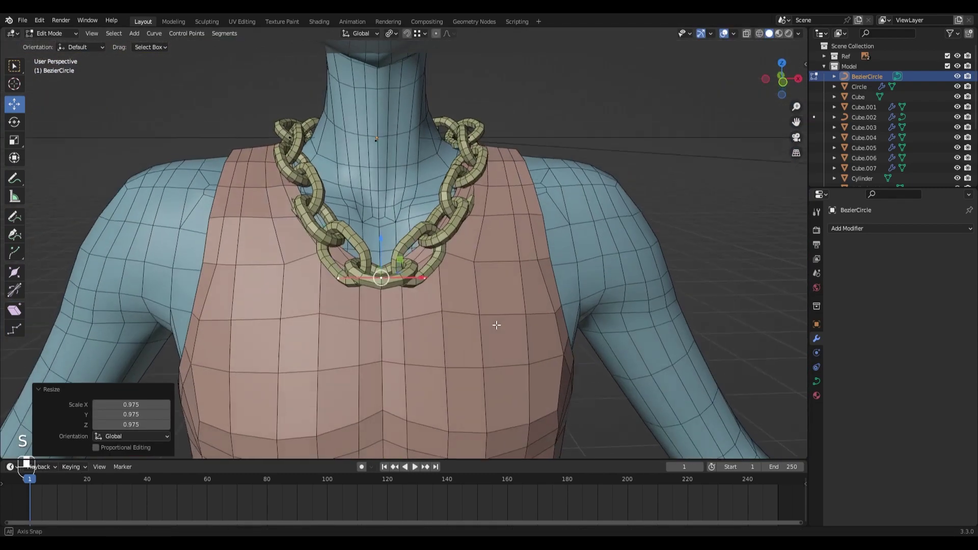
- Scale the front control point's handles up to round the chain's front into a wider U shape
middle_click_drag(496, 324, 459, 254)
scroll(460, 255, "down", 3)
scroll(460, 255, "up", 2)
key("s")
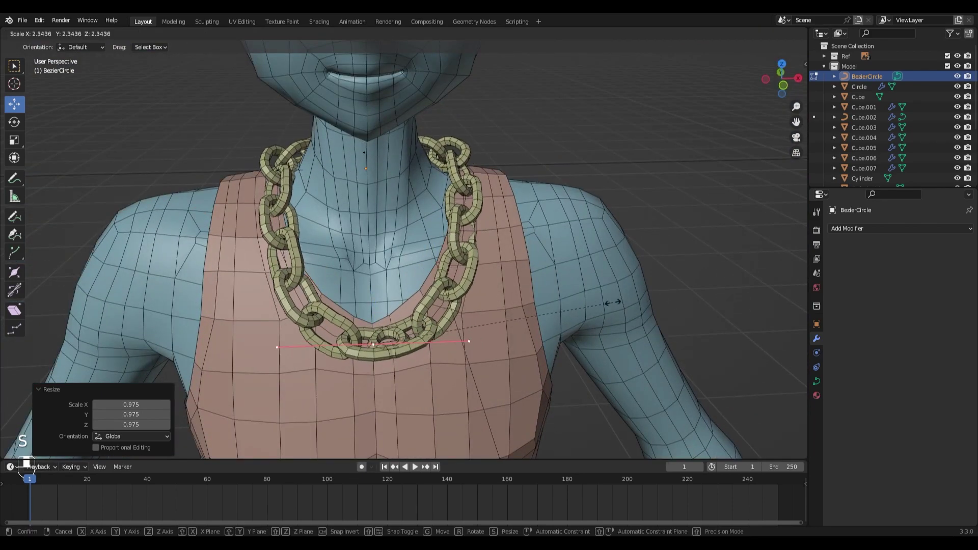
- Adjust both side control points slightly outward along X, undoing a trial move of the first one
left_click(458, 166)
mouse_move(495, 168)
left_mouse_down()
mouse_move(512, 176)
mouse_move(499, 169)
left_mouse_up()
key("ctrl+z")
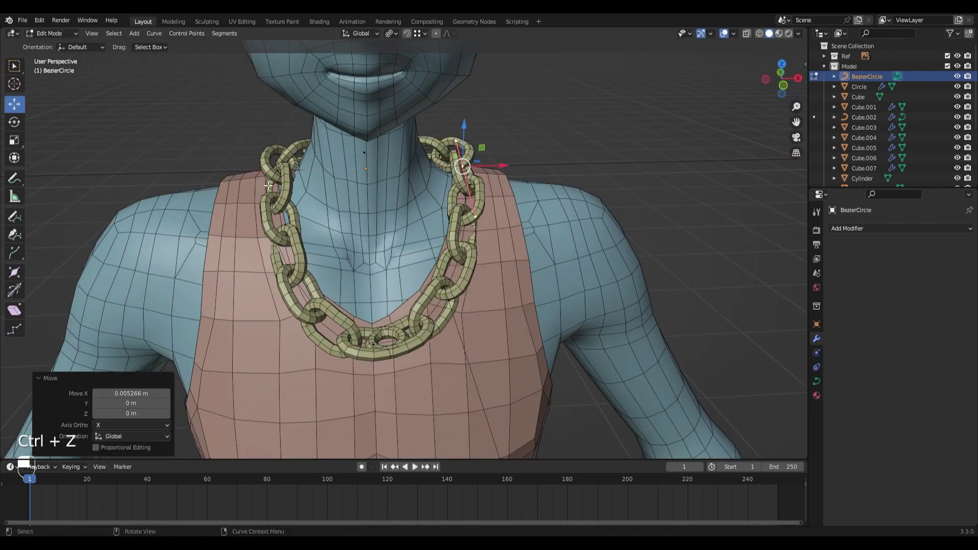
left_click(277, 170)
left_click_drag(313, 174, 298, 175)
- Select the front control point and reposition it in two small moves so the chain rests on the chest
left_click(373, 344)
middle_click_drag(373, 326, 306, 315)
left_click_drag(367, 309, 382, 306)
middle_click_drag(383, 306, 448, 304)
mouse_move(351, 289)
left_mouse_down()
mouse_move(350, 302)
mouse_move(365, 277)
left_mouse_up()
- Select the control point at the back of the neck and move it slightly outward along Y
middle_click_drag(365, 277, 668, 265)
left_click(632, 261)
left_click_drag(675, 271, 691, 276)
left_click(691, 277)
- Move the front control point about -0.023 m along Y and lower it slightly along Z
middle_click_drag(690, 278, 525, 295)
scroll(437, 288, "up", 3)
scroll(524, 295, "up", 3)
left_click_drag(425, 339, 454, 351)
middle_click_drag(454, 352, 301, 311)
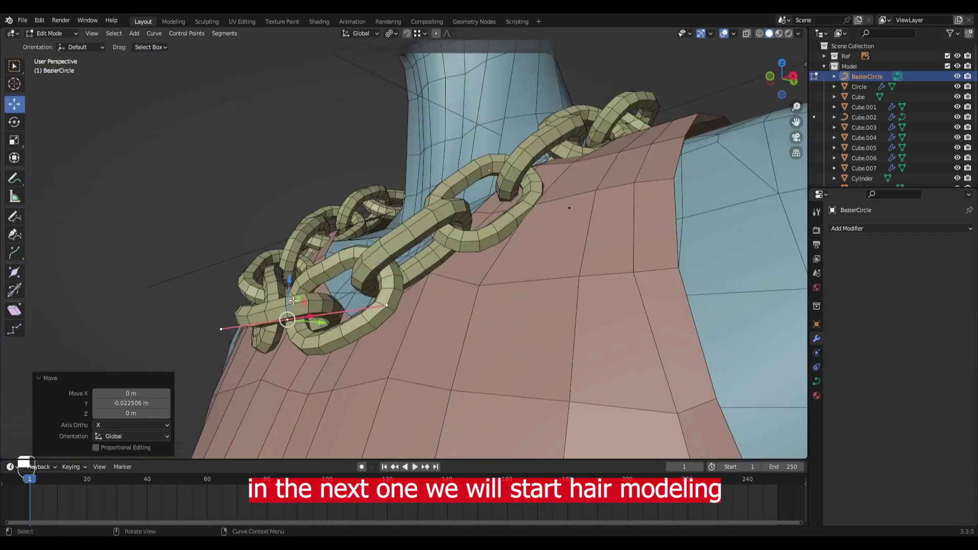
left_click_drag(286, 286, 285, 294)
middle_click_drag(286, 295, 336, 329)
scroll(311, 343, "down", 4)
- Try shifting one side control point slightly along X and undo the move
left_click(472, 190)
mouse_move(509, 190)
left_mouse_down()
mouse_move(480, 157)
mouse_move(507, 192)
left_mouse_up()
key("ctrl+z")
middle_click_drag(506, 192, 496, 197)
- Raise the opposite side control point about 0.012 m along Z and move it about 0.011 m along X toward the neck
left_click(320, 185)
left_click_drag(313, 155, 314, 144)
left_click_drag(355, 179, 360, 179)
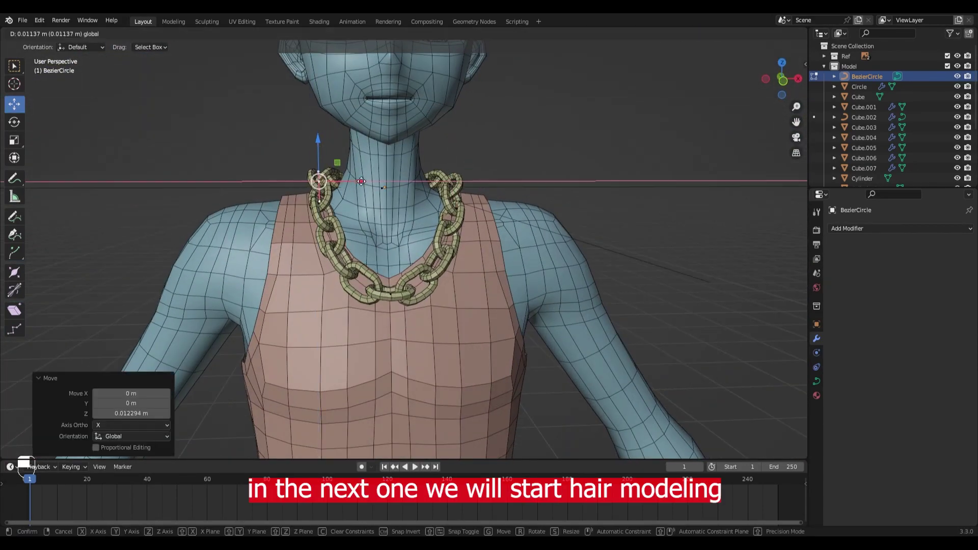
middle_click_drag(360, 179, 418, 194)
- Leave curve editing, deselect everything and check the fitted chain on the character from the front
middle_click_drag(509, 122, 510, 161, "ctrl")
key("ctrl+Tab")
key("alt+a")
scroll(509, 271, "down", 5)
key("KP_1")
middle_click_drag(481, 304, 482, 257)
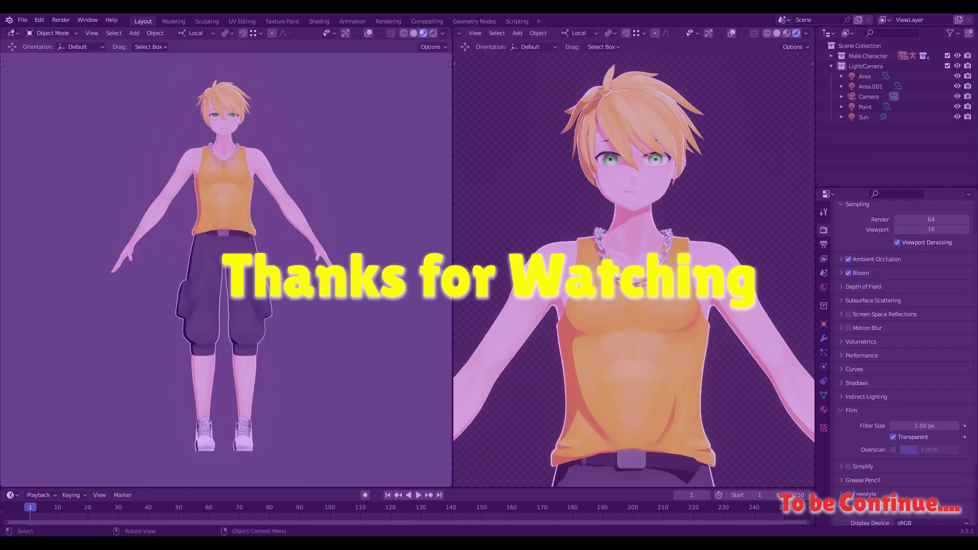